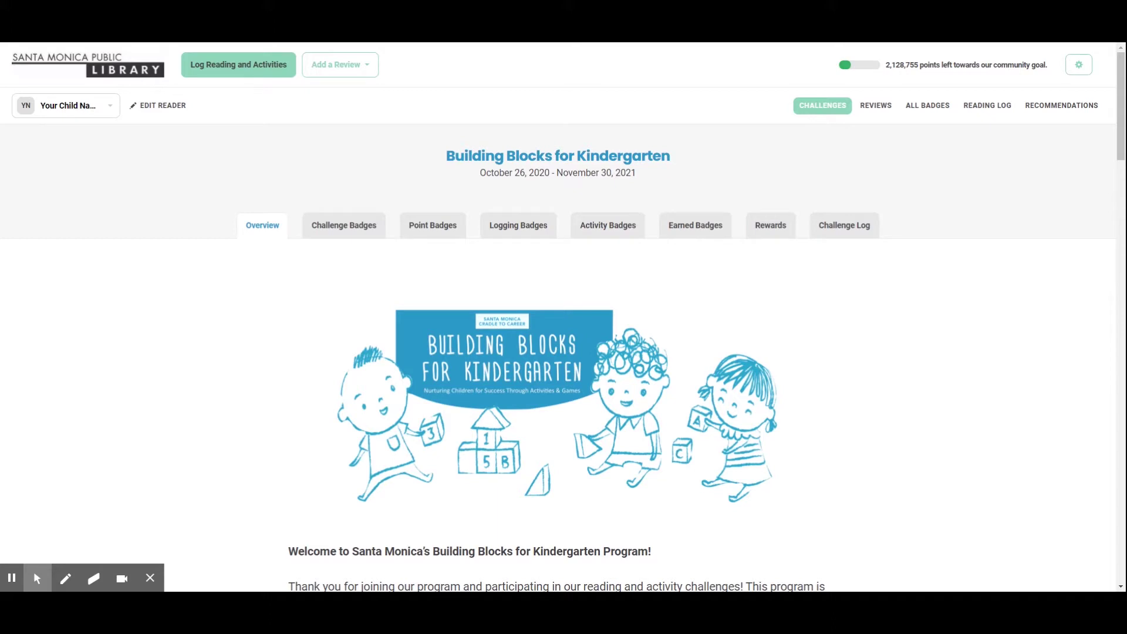
Read through the overview of the Building Blocks for Kindergarten challenge.
mouse_move(679, 453)
scroll(613, 441, "down", 2)
scroll(563, 353, "down", 1)
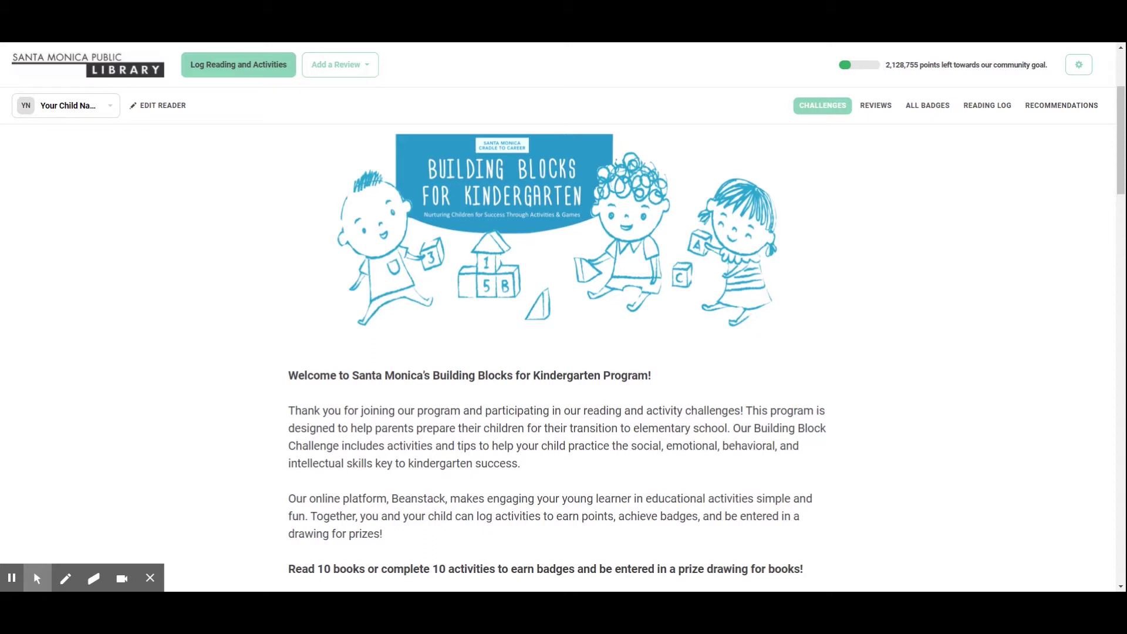
scroll(817, 460, "down", 2)
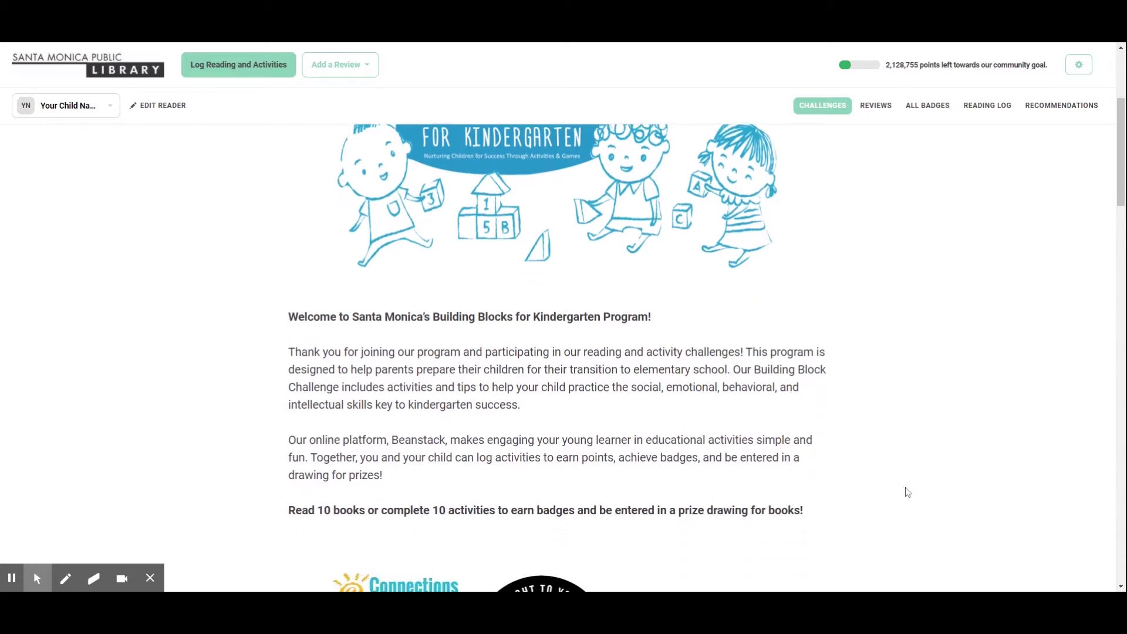
scroll(909, 492, "down", 2)
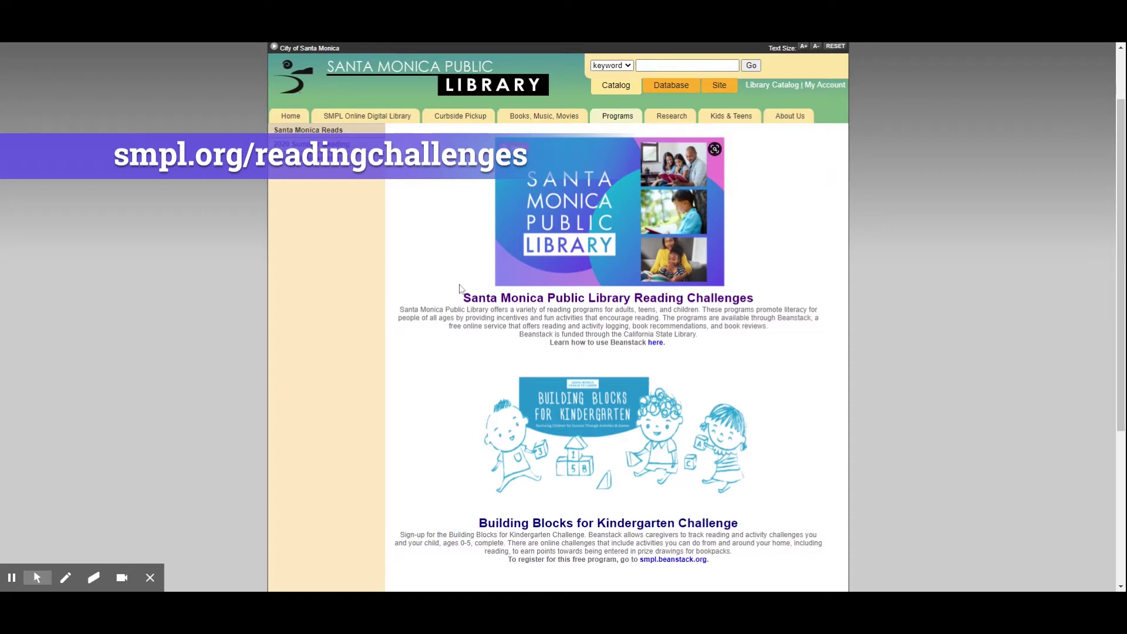
Open smpl.beanstack.org from the library's reading challenges page and start an individual or family registration as a first-time adult registering a child.
scroll(749, 445, "down", 4)
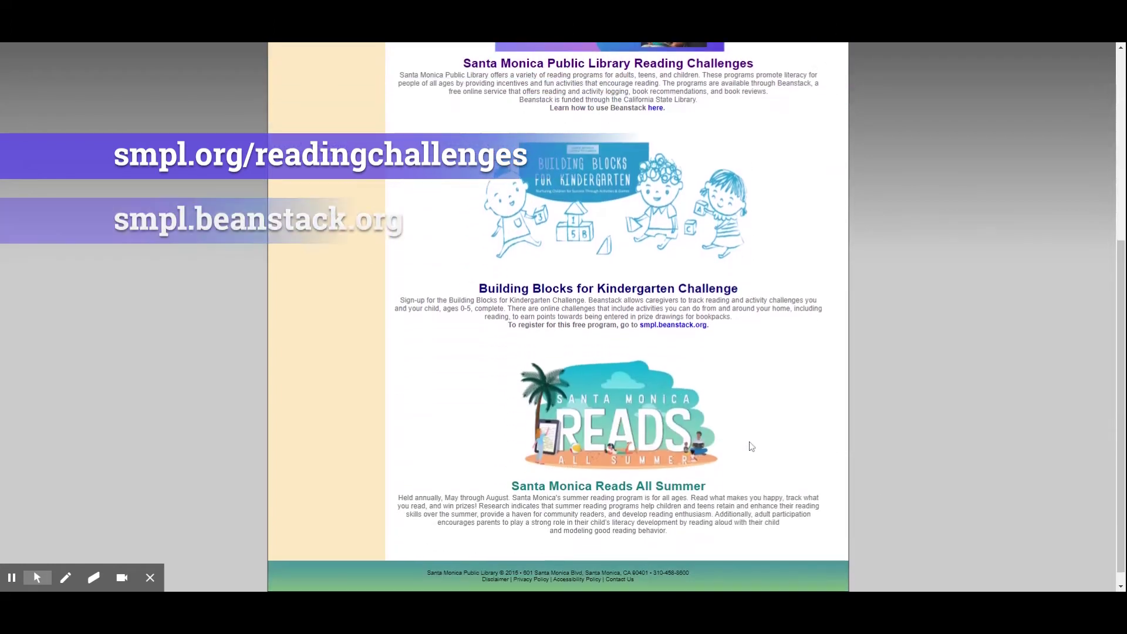
left_click(649, 327)
scroll(939, 320, "down", 4)
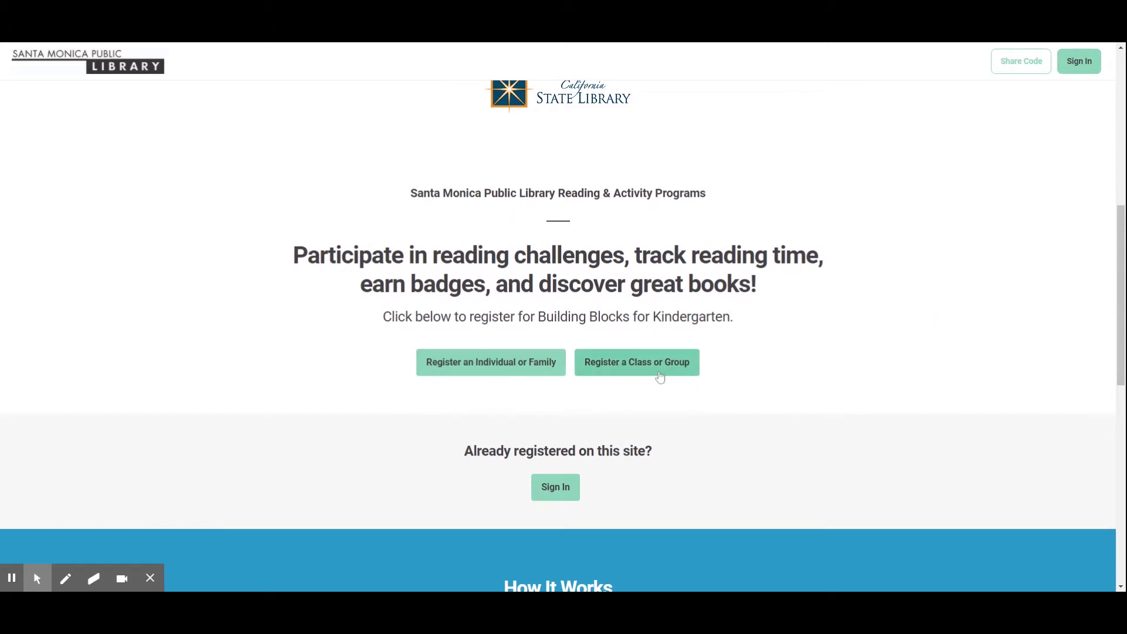
left_click(495, 376)
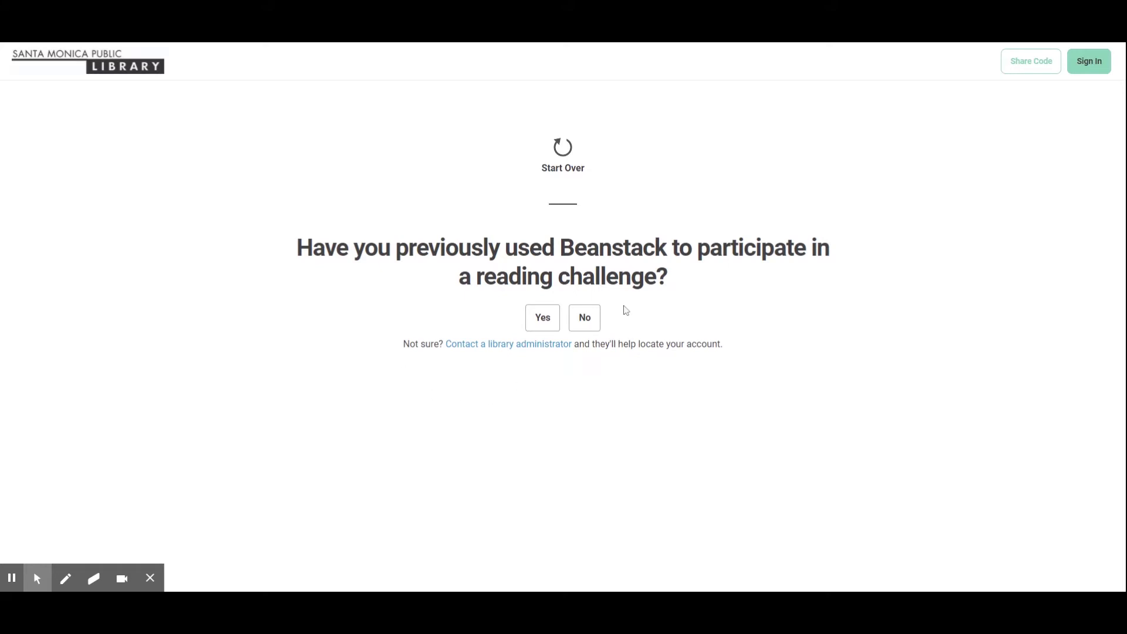
left_click(583, 317)
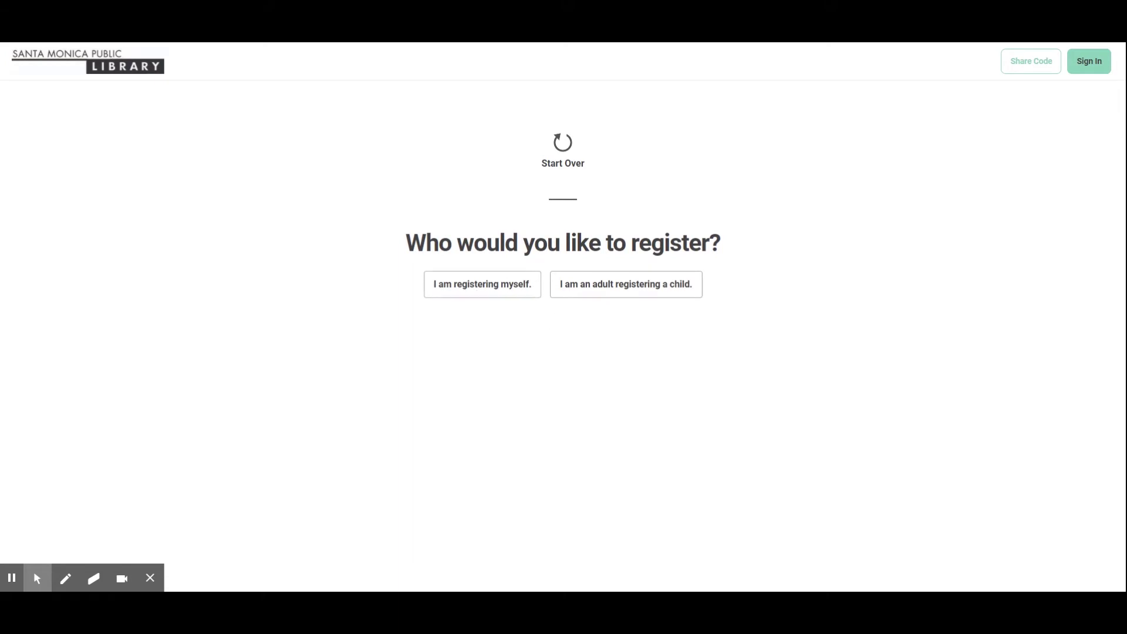
left_click(636, 298)
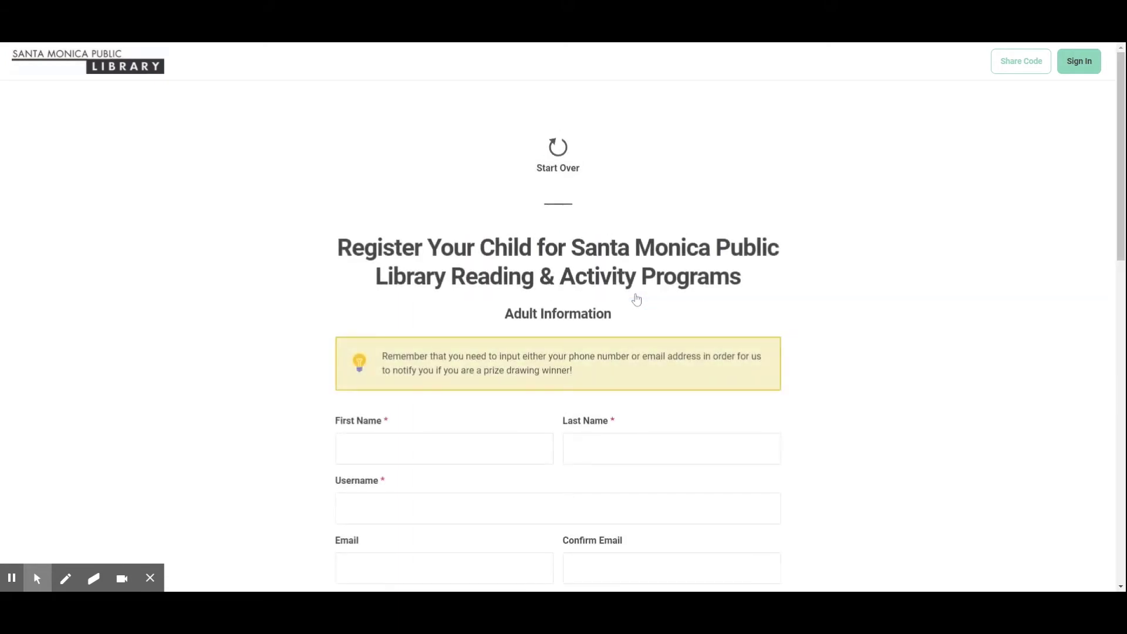
Review the Adult Information fields of the registration form, including the email, confirm email and phone number entries.
scroll(887, 282, "down", 2)
scroll(886, 283, "down", 1)
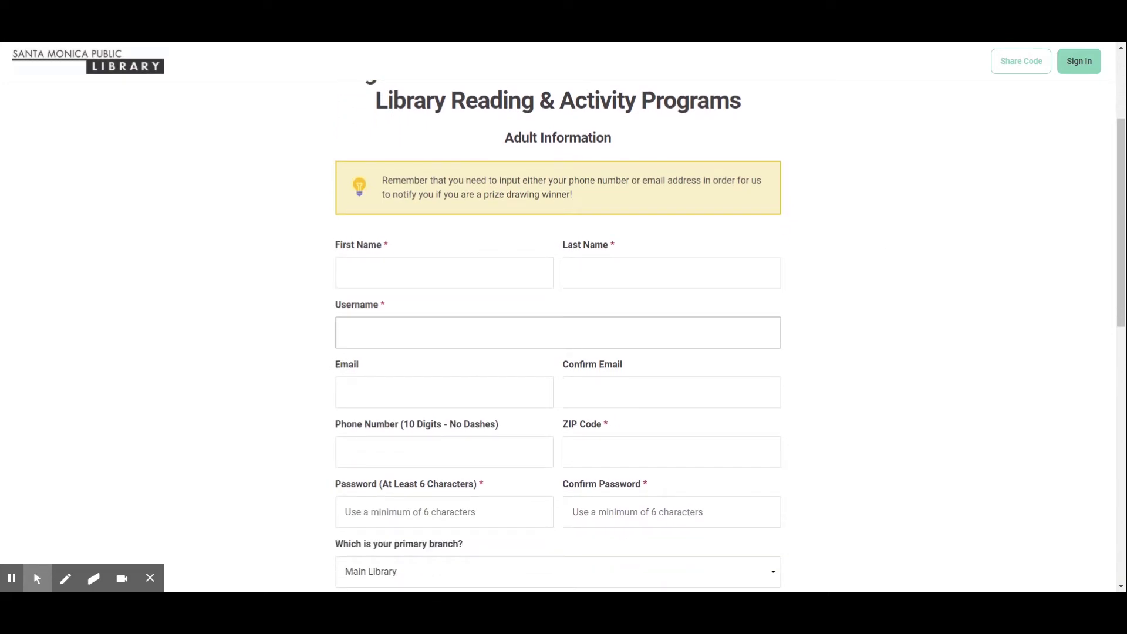
scroll(672, 334, "down", 1)
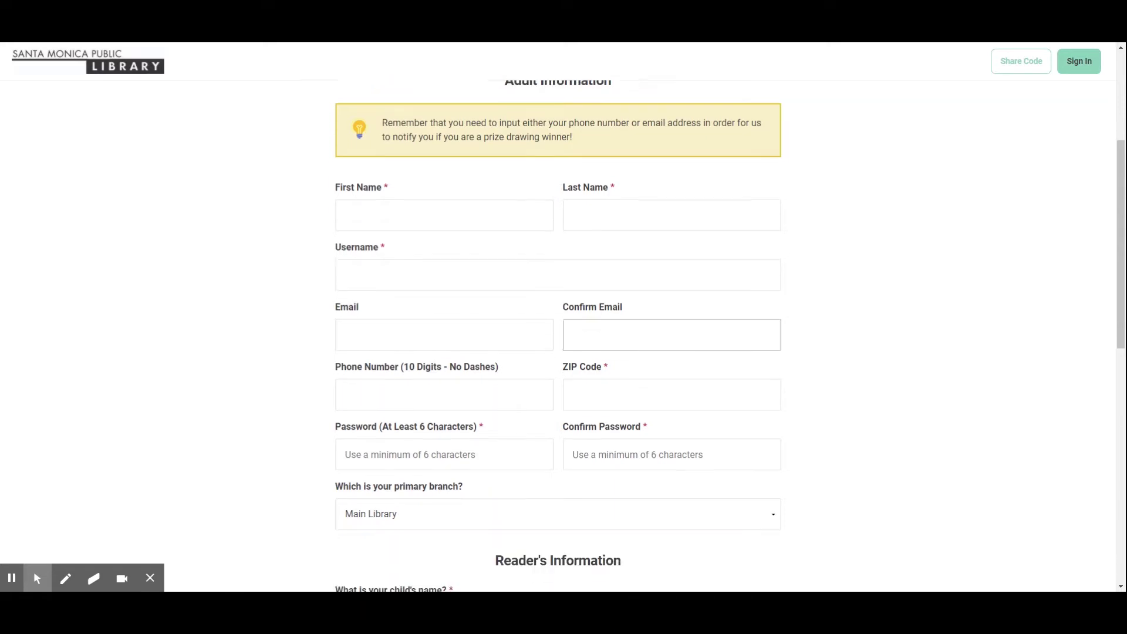
left_click(405, 335)
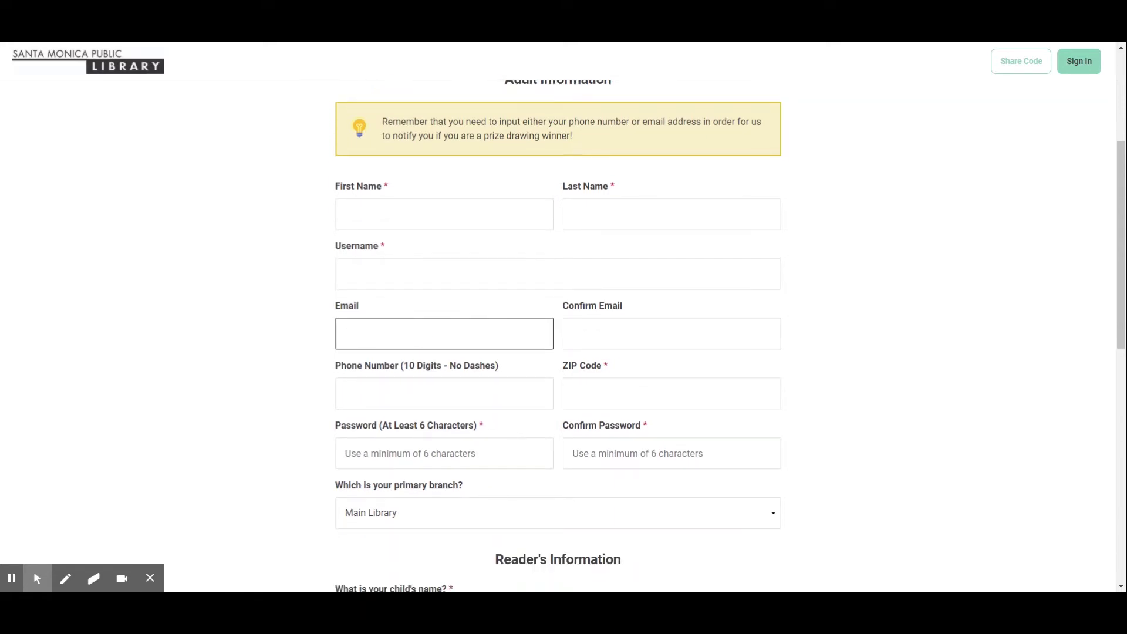
left_click(632, 333)
left_click(448, 343)
left_click(252, 322)
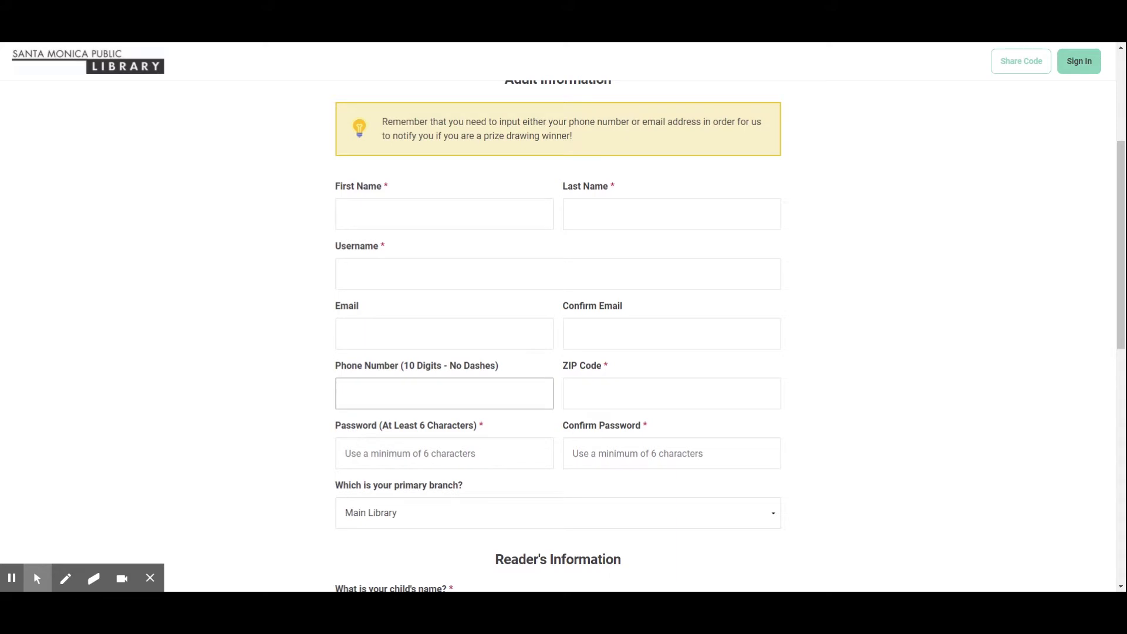
Go through the Reader's Information fields and submit the child's registration with weekly book recommendations enabled.
scroll(599, 379, "down", 6)
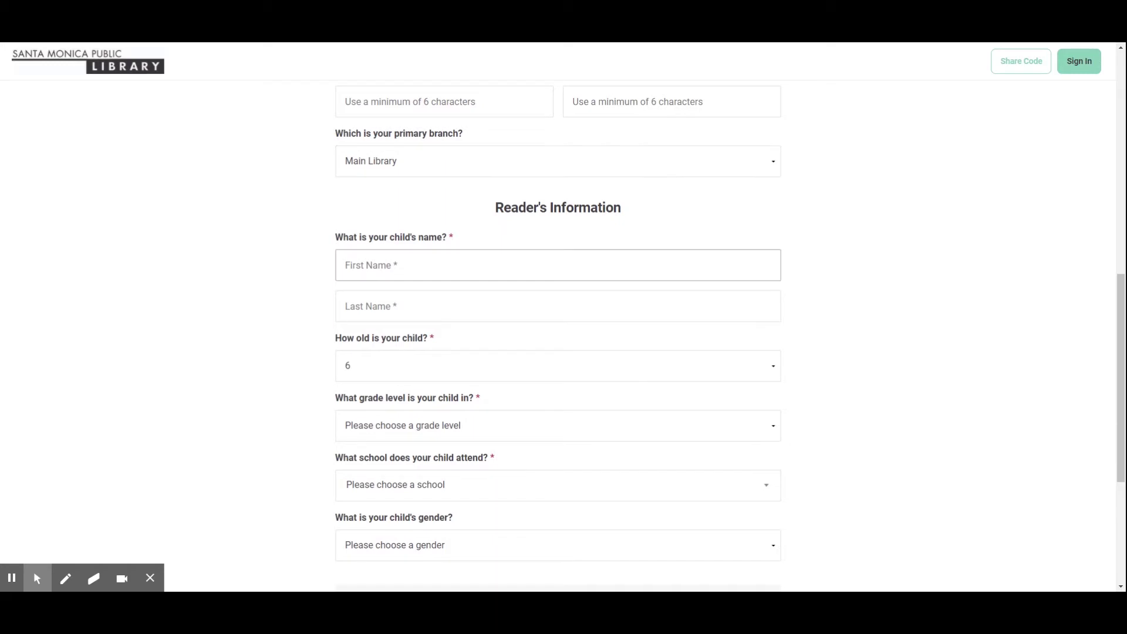
scroll(544, 372, "down", 2)
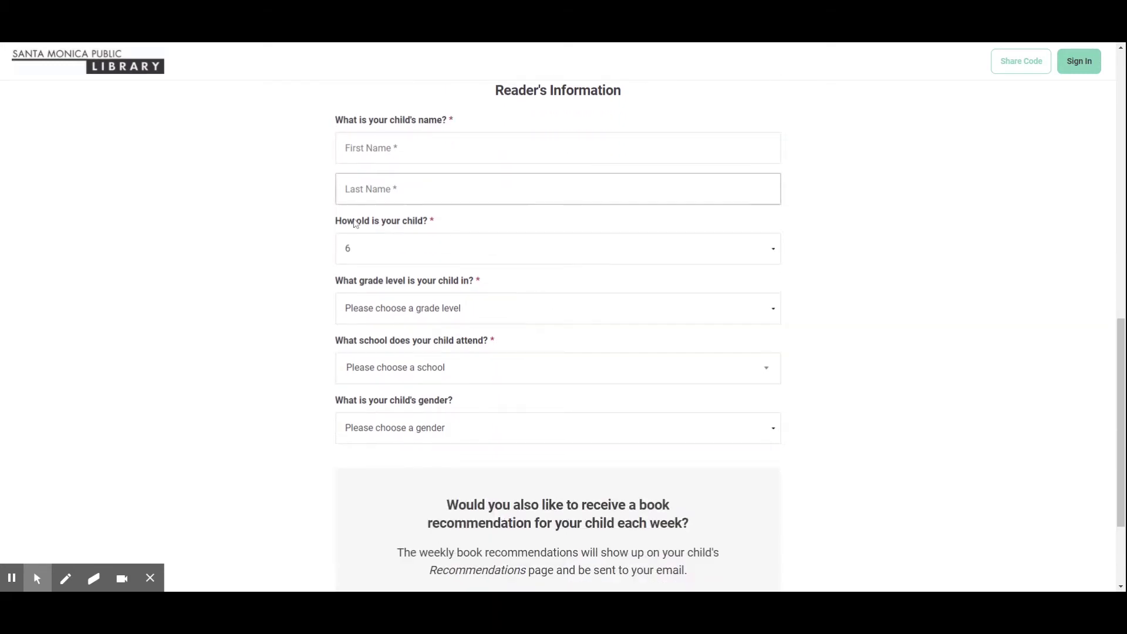
scroll(490, 400, "down", 1)
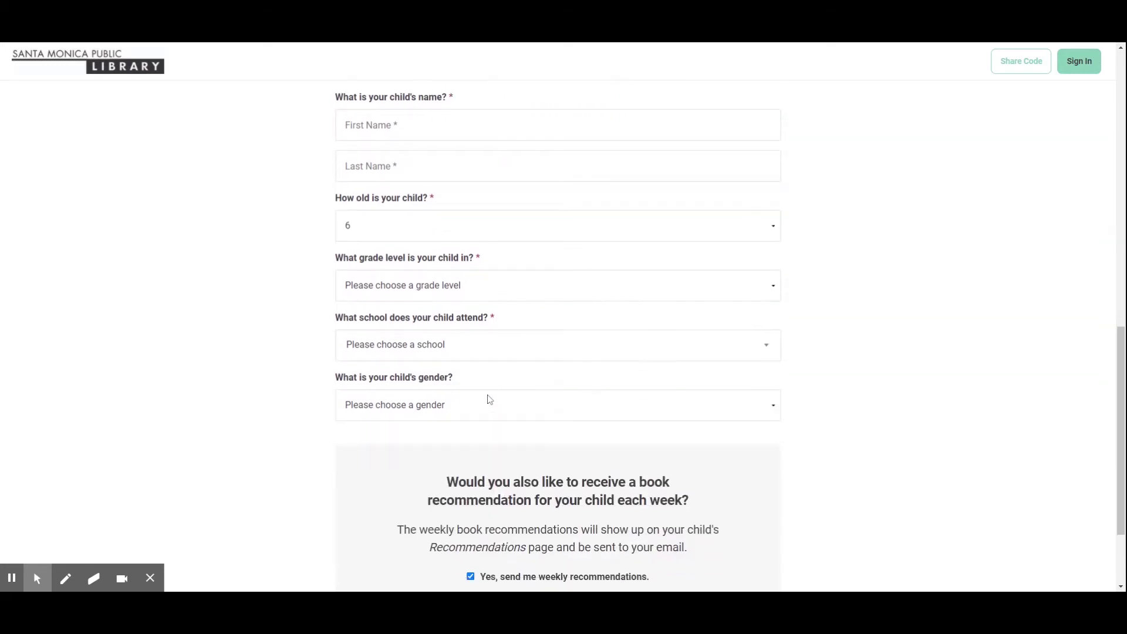
scroll(490, 399, "down", 2)
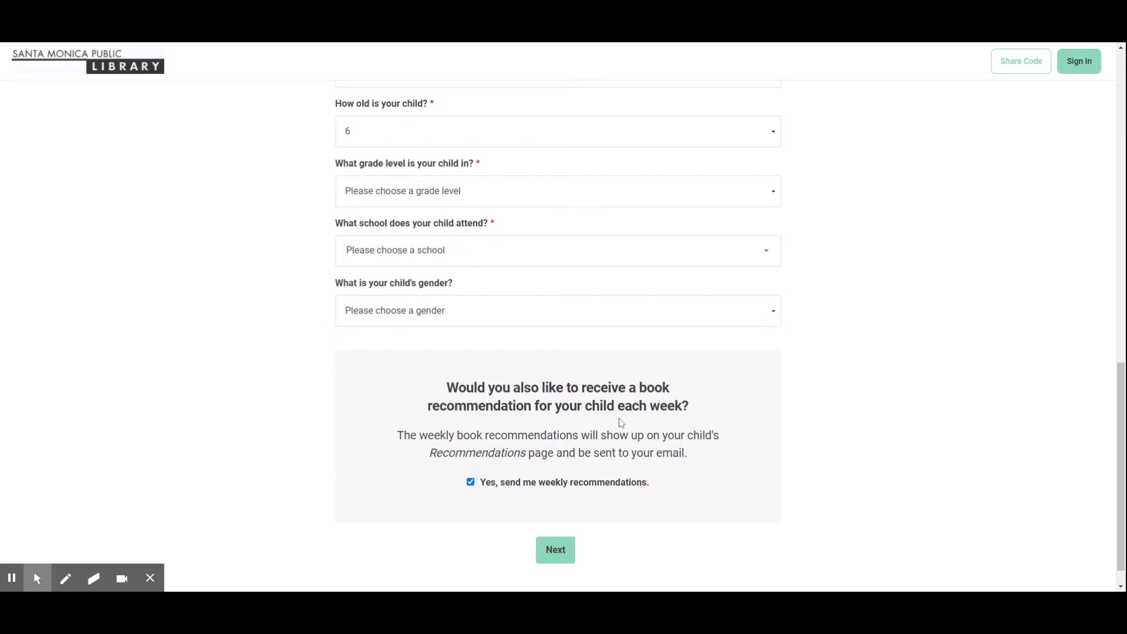
left_click(471, 483)
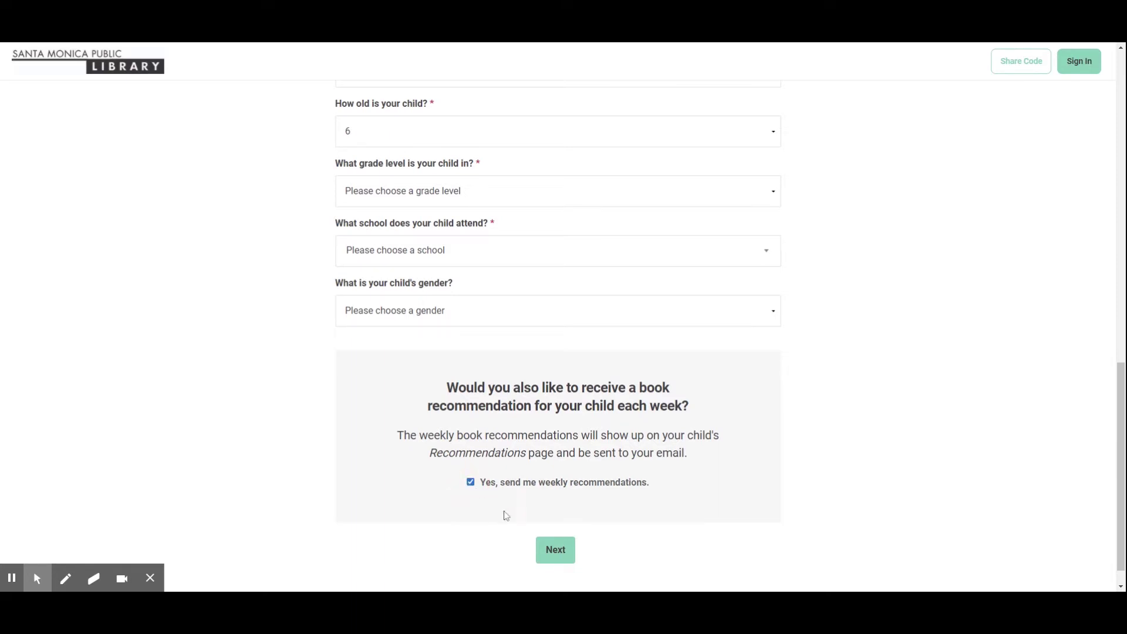
left_click(560, 555)
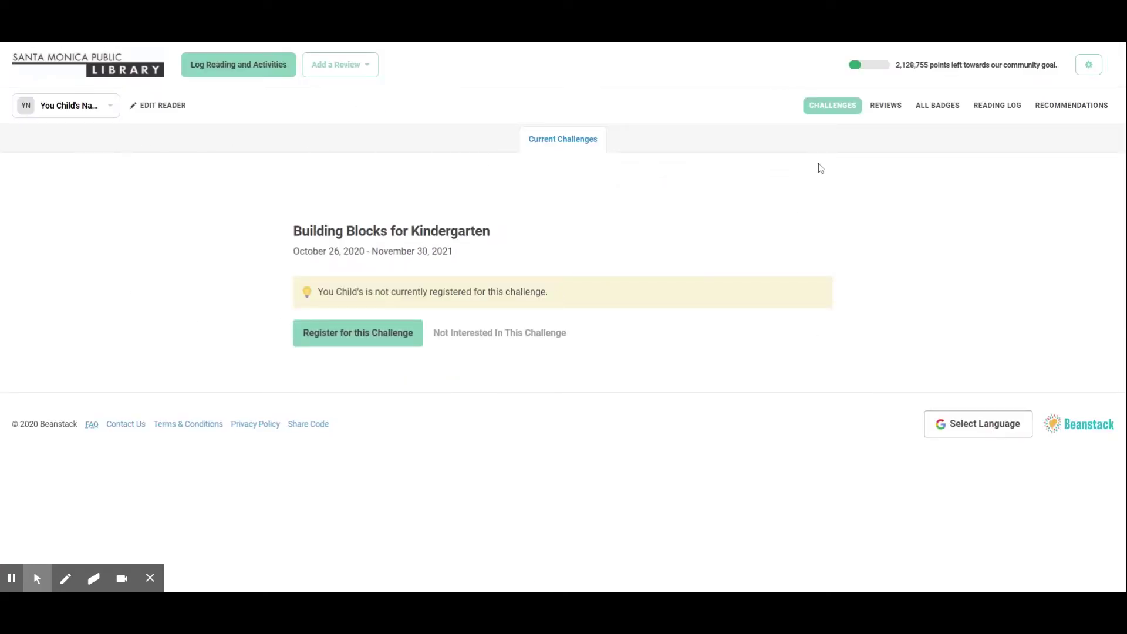
Register the child for the Building Blocks for Kindergarten challenge, choosing Main Library as the primary branch and selecting a local area.
left_click(842, 110)
left_click(367, 340)
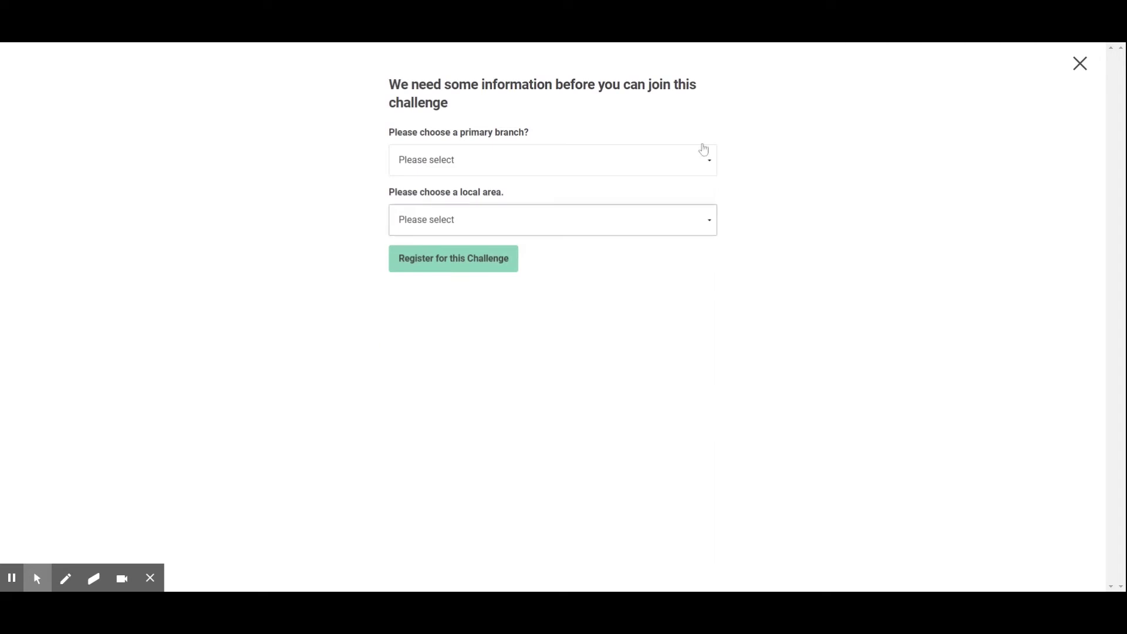
left_click(500, 184)
left_click(556, 233)
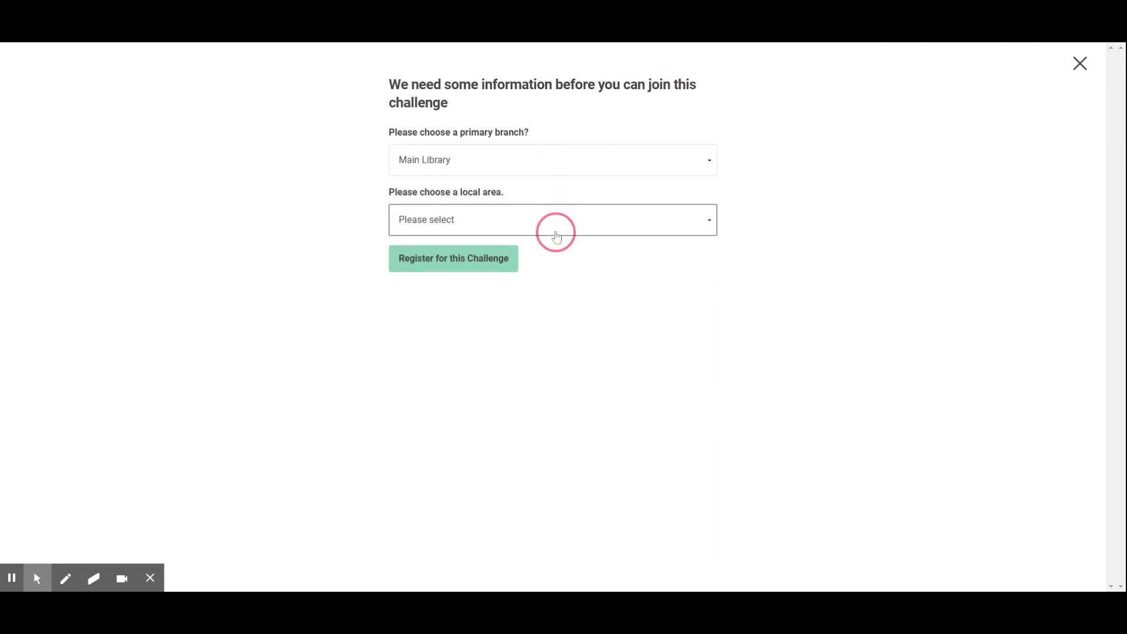
left_click(457, 243)
left_click(434, 259)
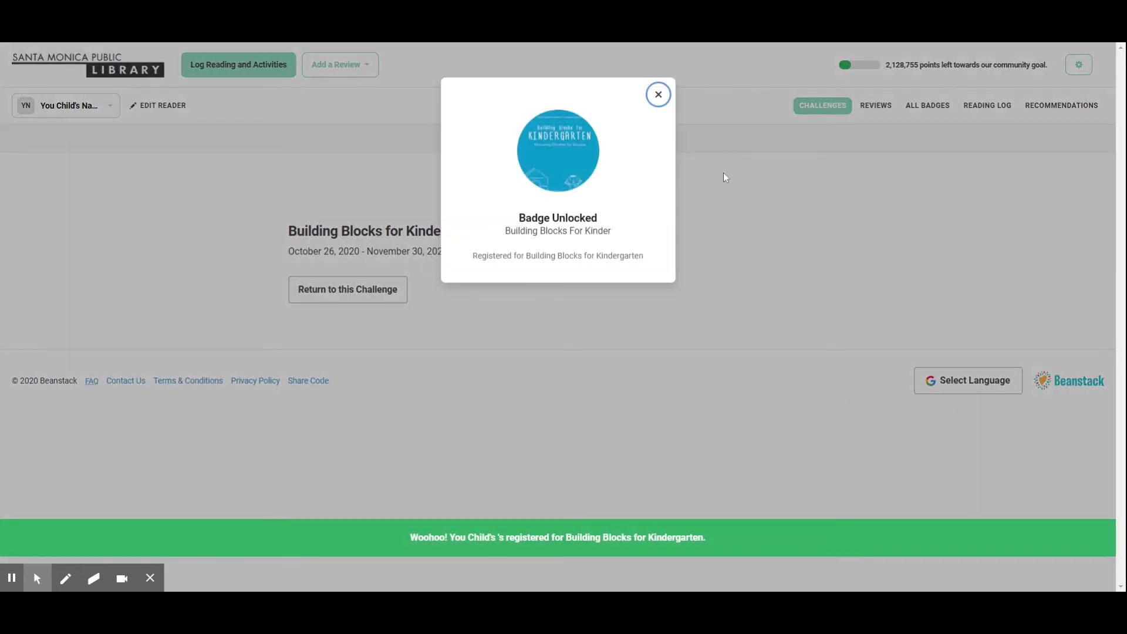
Dismiss the unlocked badge notice, return to the challenge page and display the available translation languages.
left_click(658, 95)
left_click(373, 288)
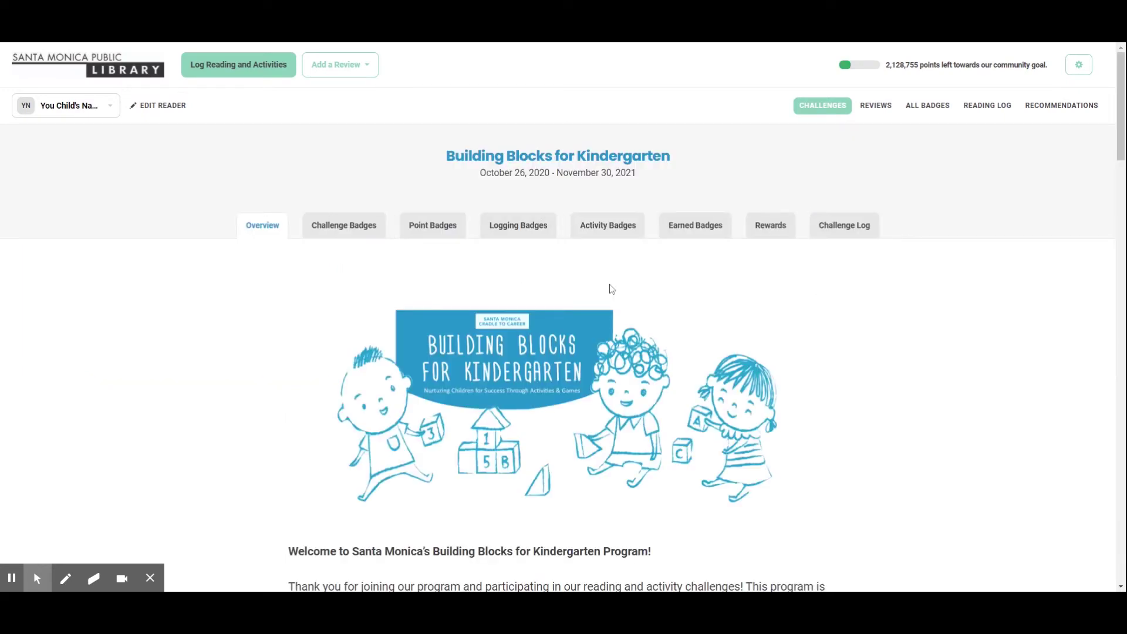
scroll(608, 290, "down", 3)
scroll(905, 323, "down", 15)
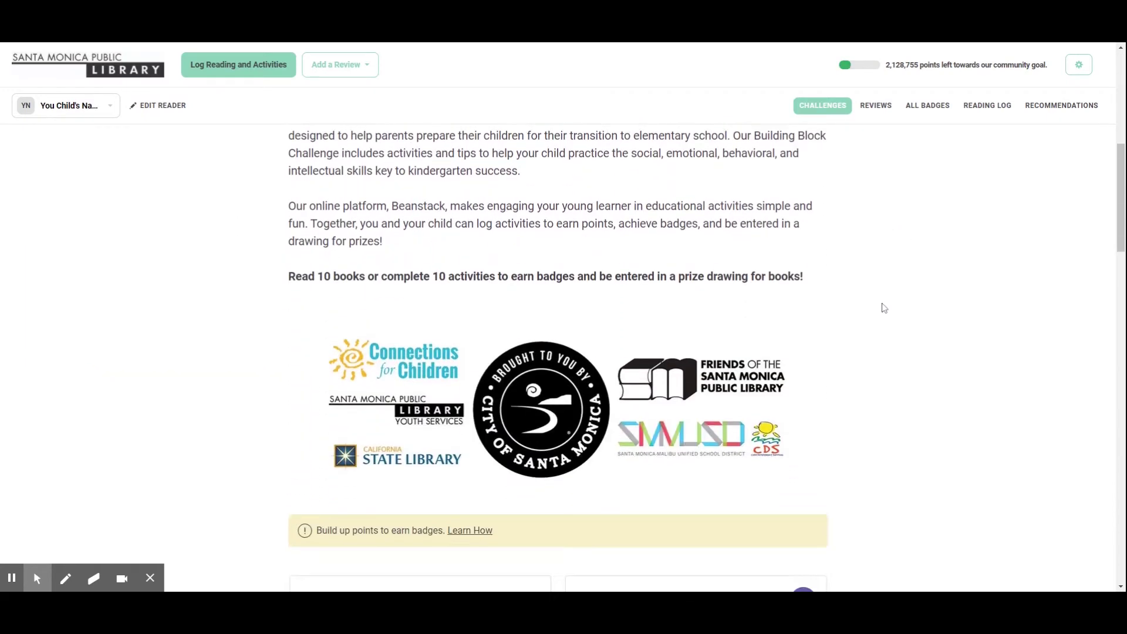
scroll(887, 388, "down", 20)
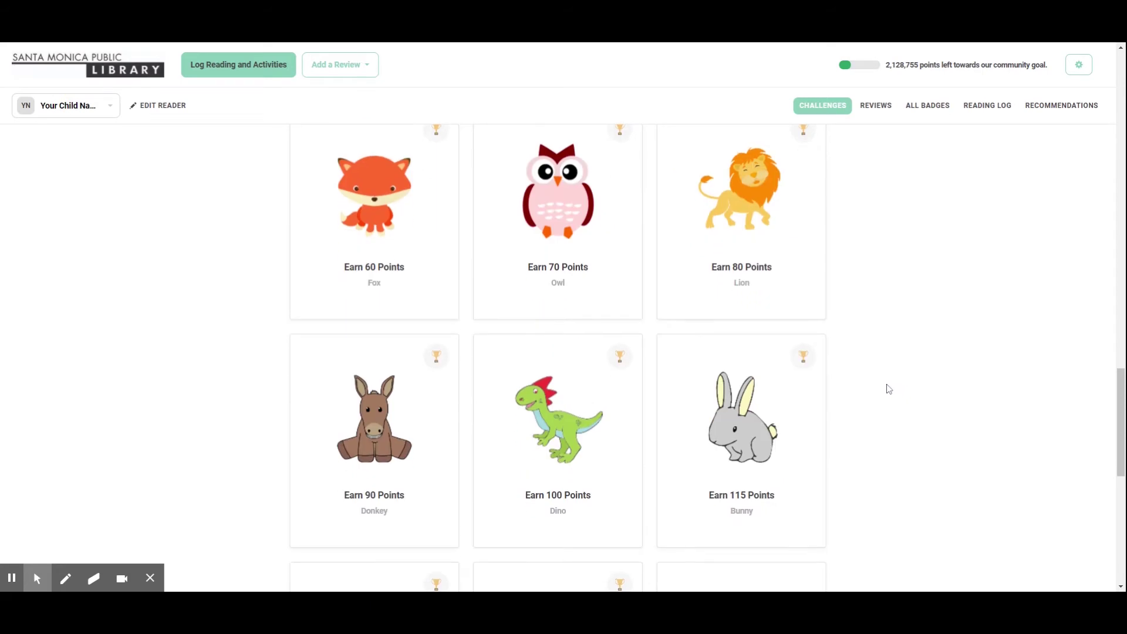
left_click(978, 546)
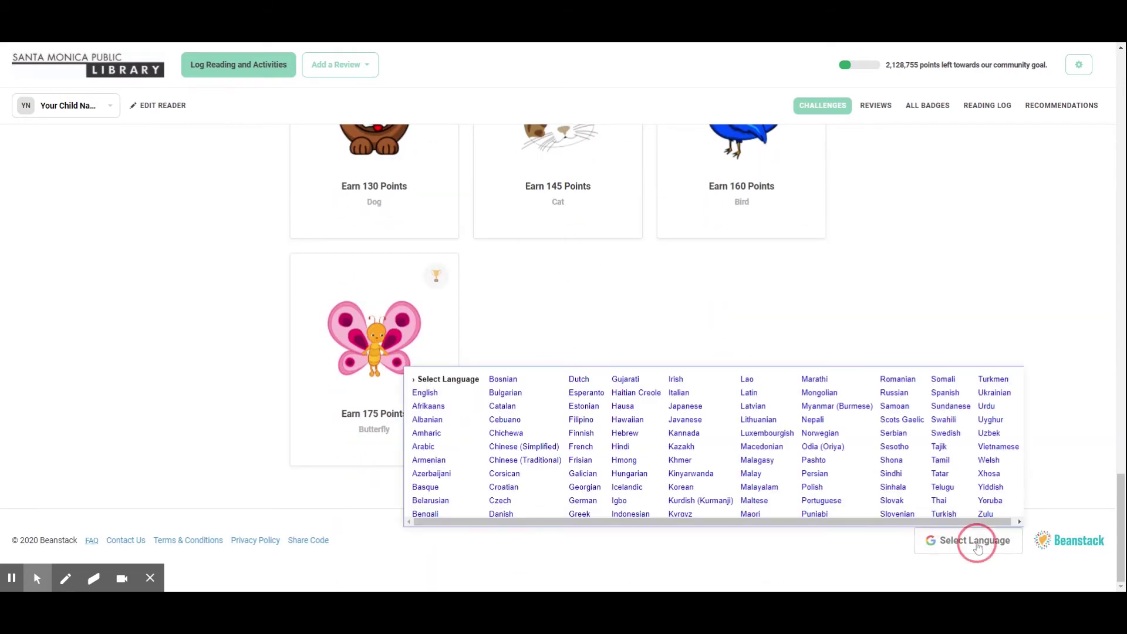
View the reader's personalization settings and open the reader profile choices.
left_click(151, 107)
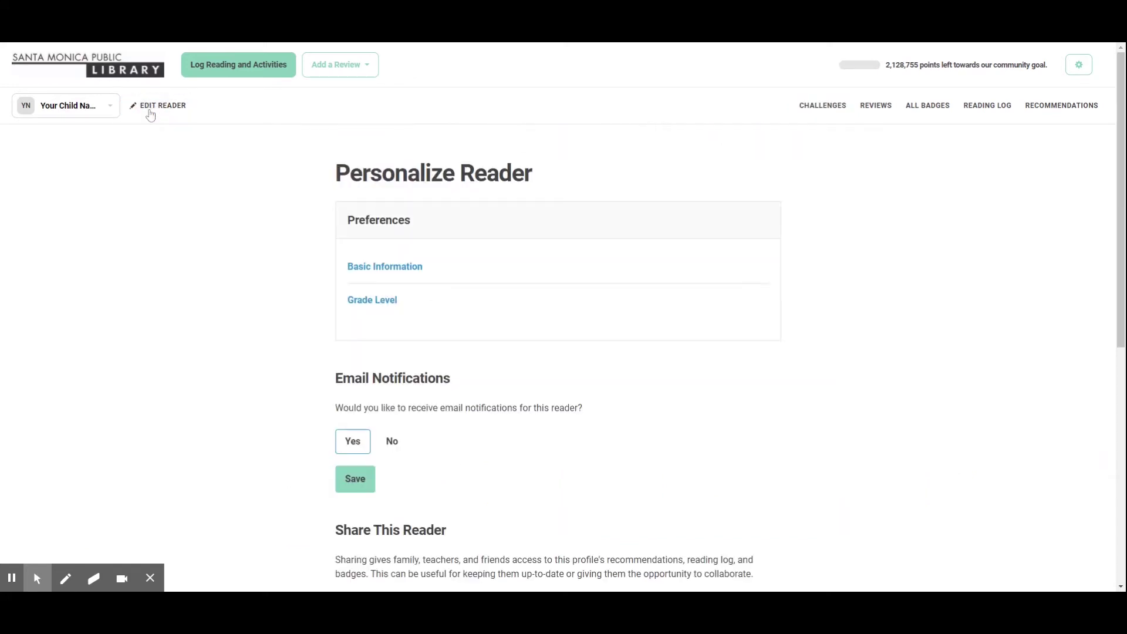
left_click(94, 108)
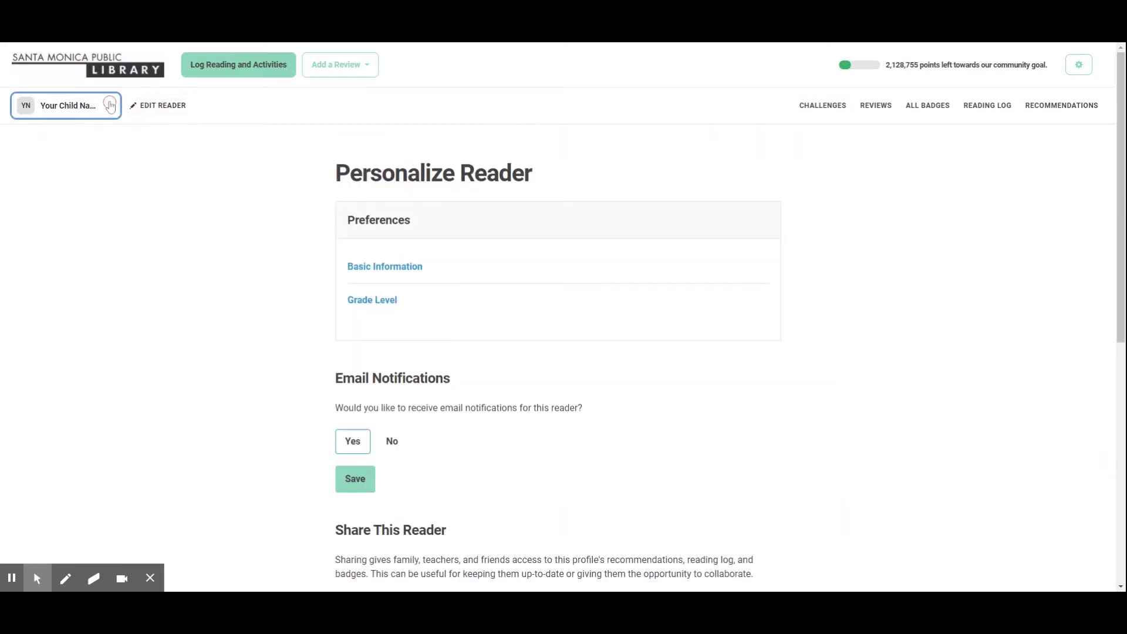
left_click(61, 194)
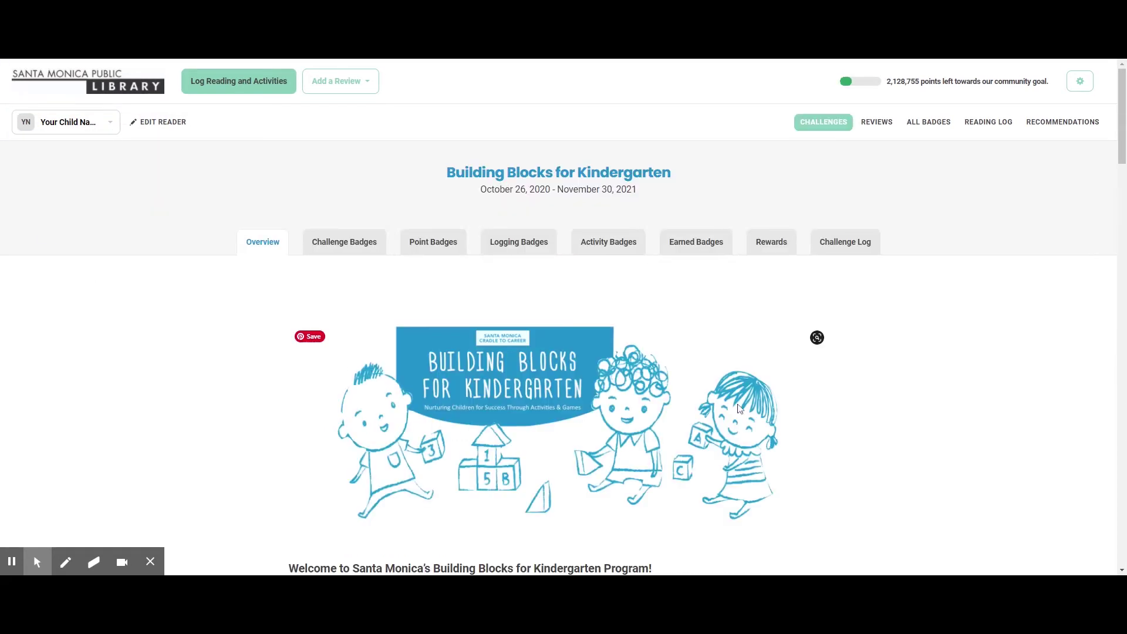
Browse the challenge's point badges, logging badges and activity badges.
left_click(444, 250)
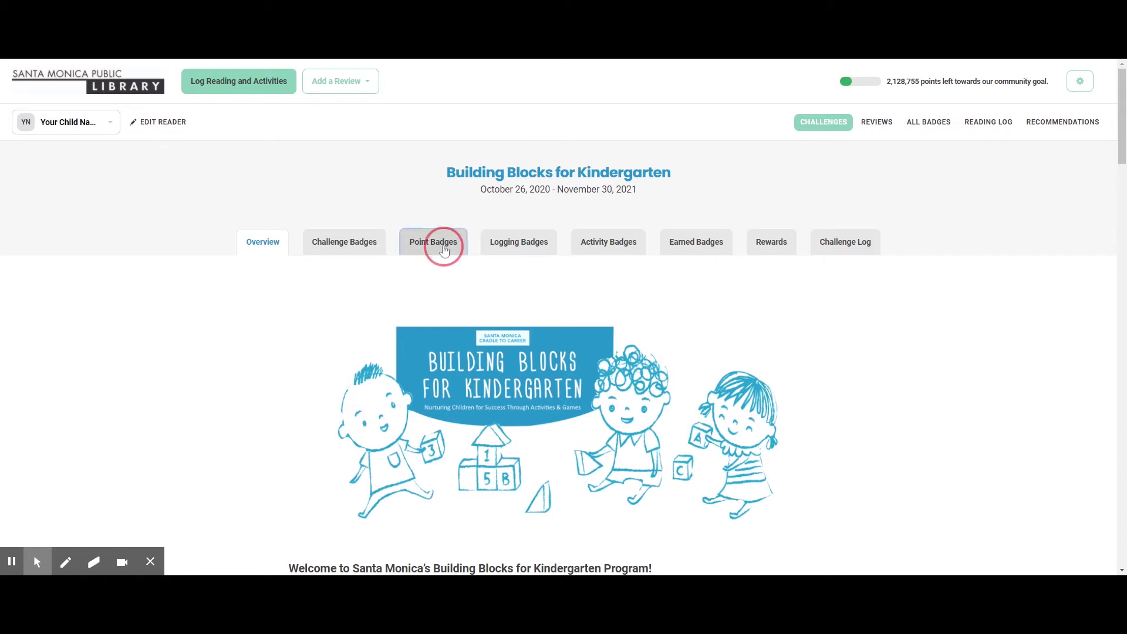
left_click(503, 244)
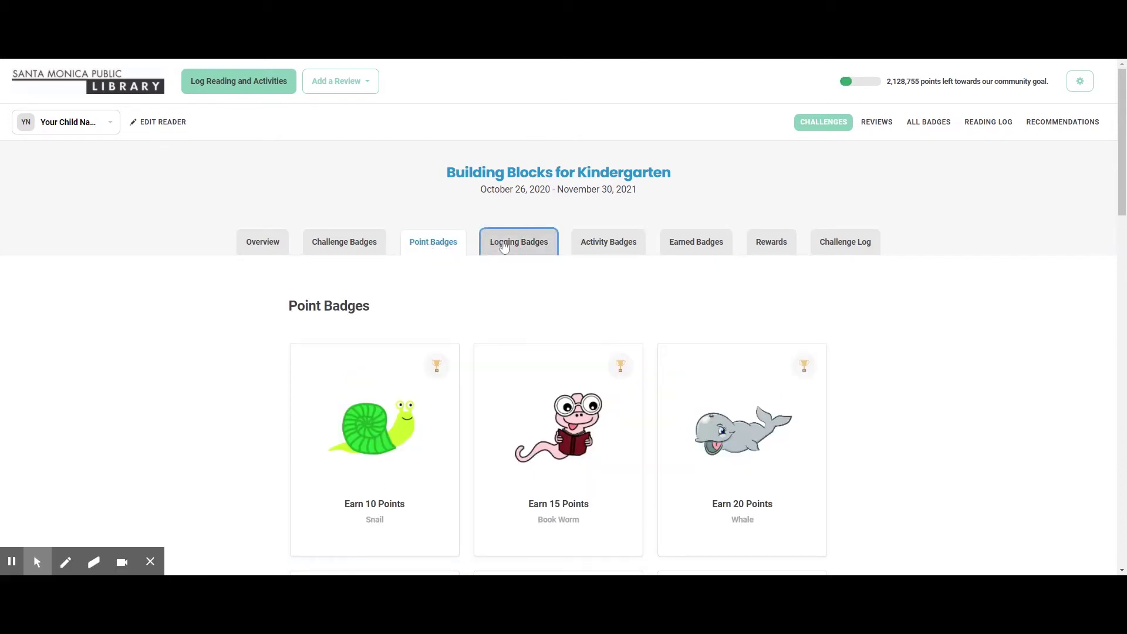
left_click(597, 245)
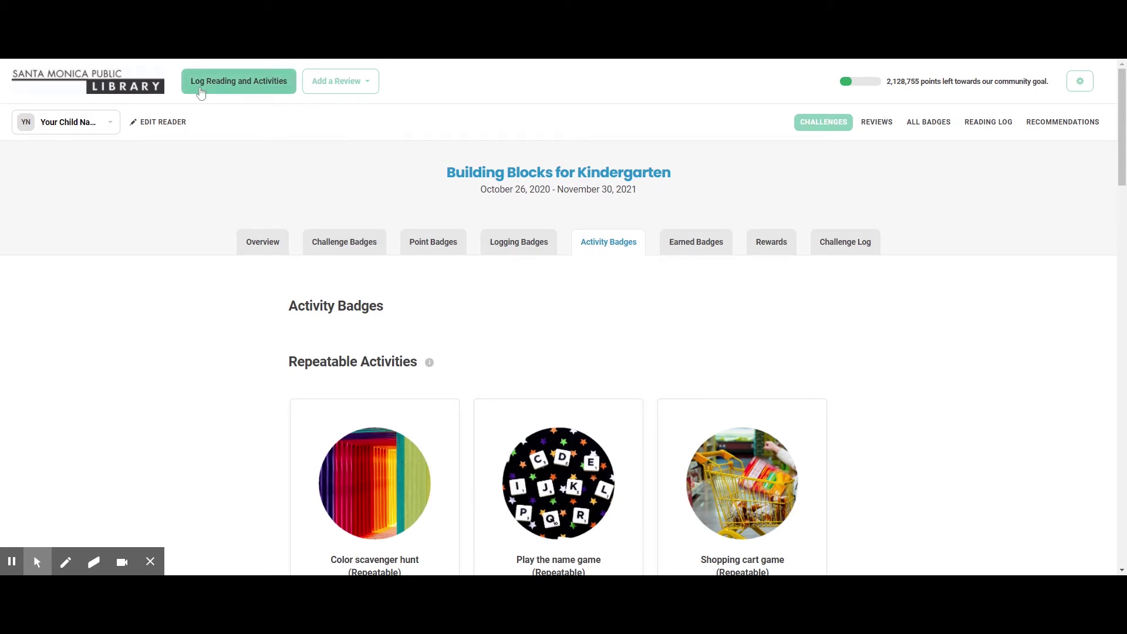
Log 1 book to the child's profile without a review, and return to the challenge overview.
left_click(238, 89)
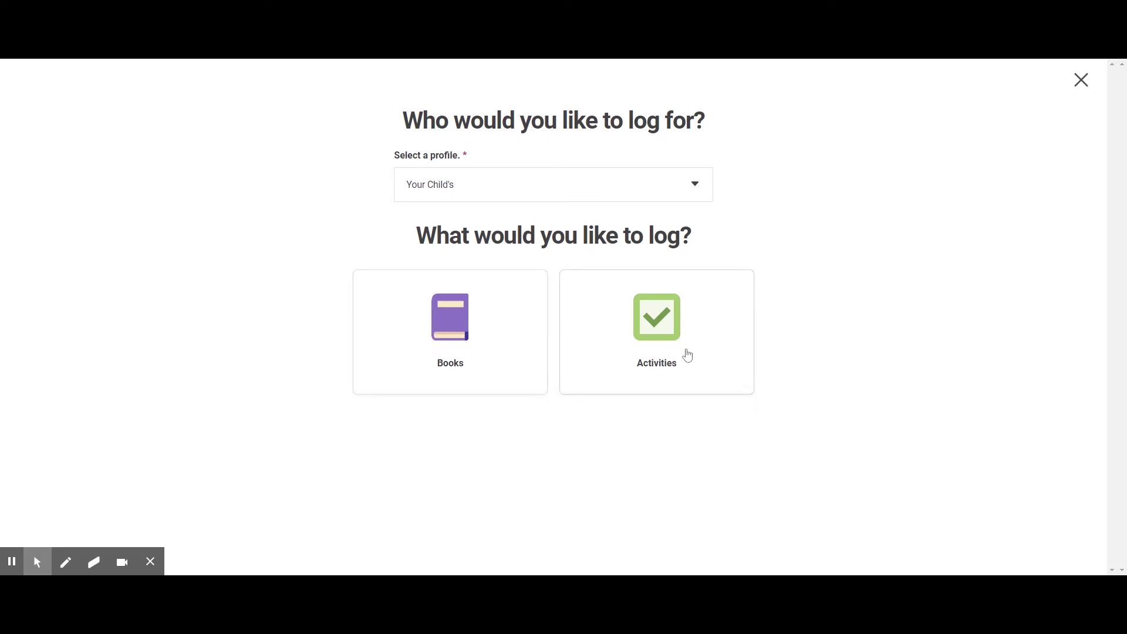
left_click(509, 357)
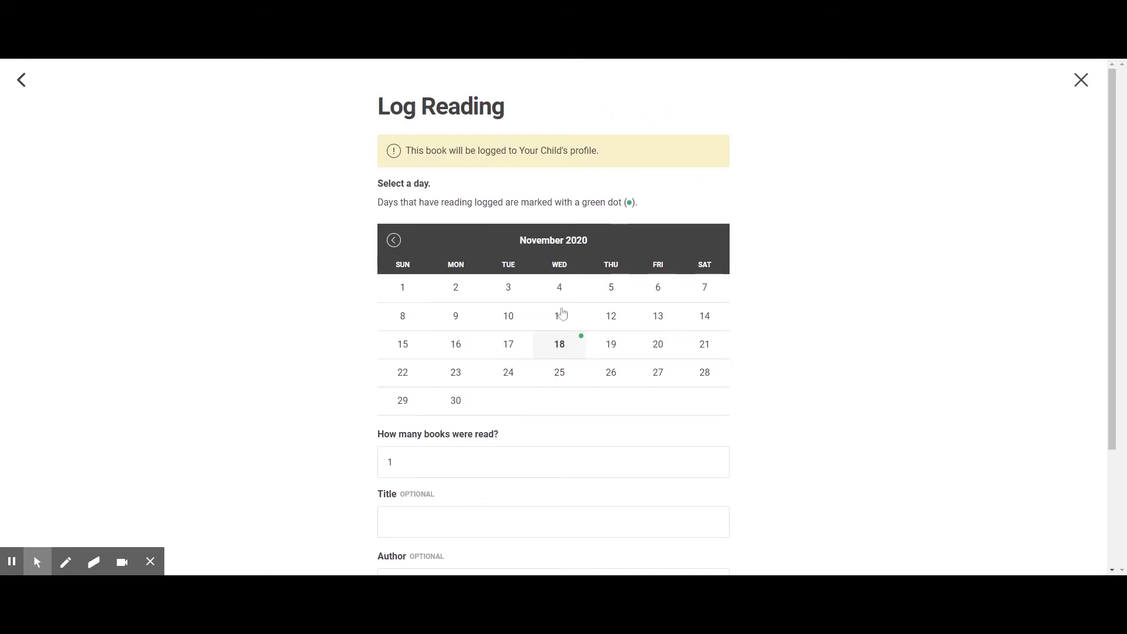
left_click(465, 463)
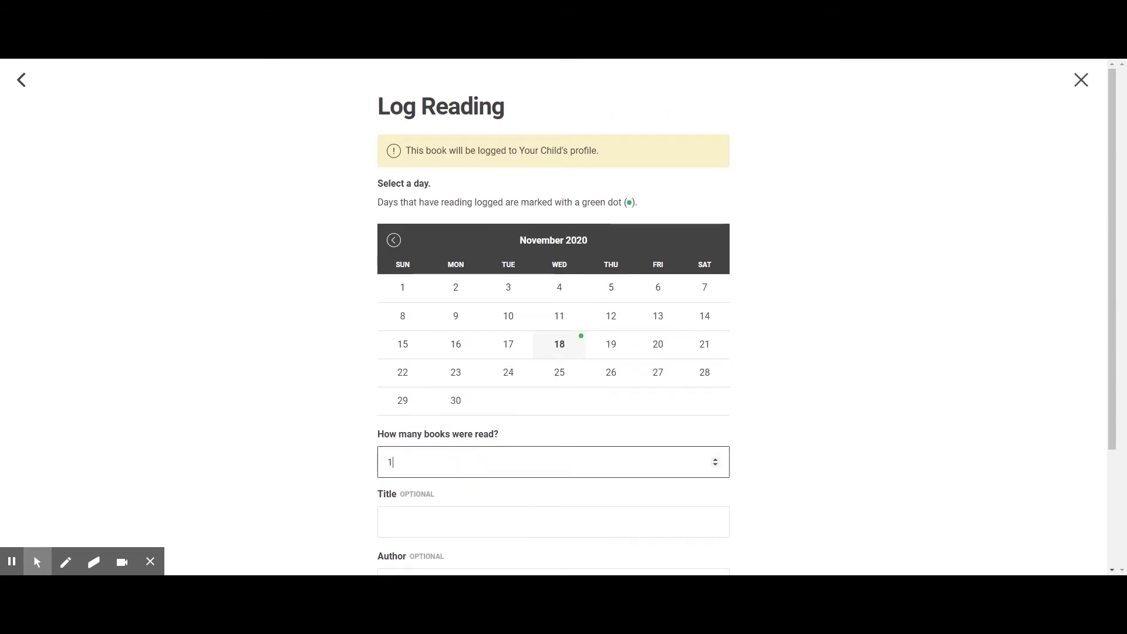
type("2")
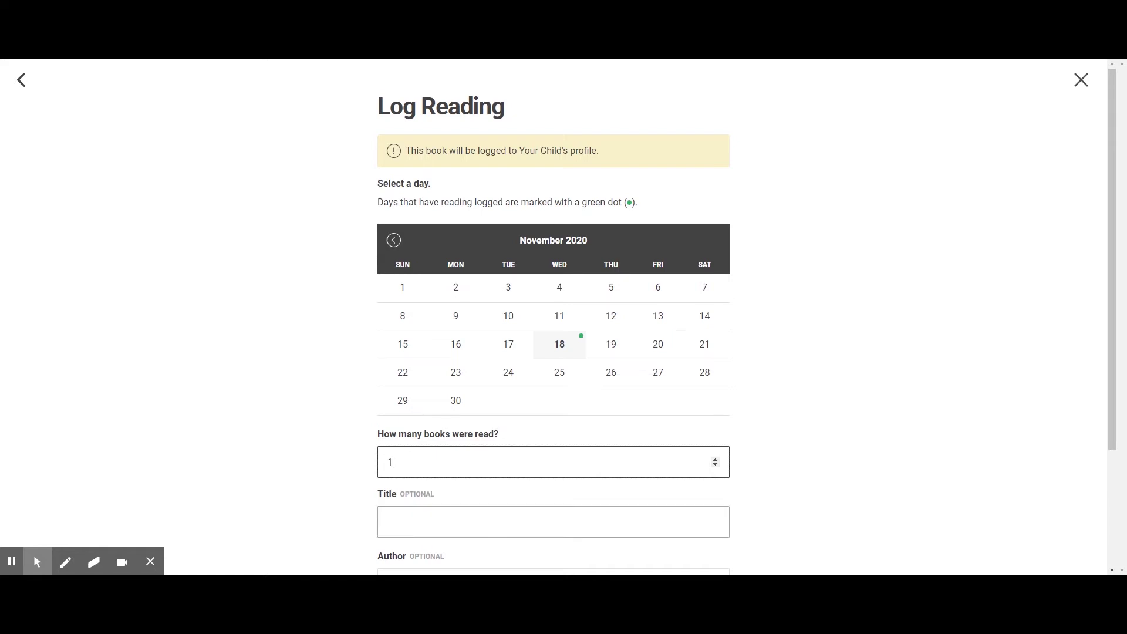
left_click_drag(1107, 327, 1100, 491)
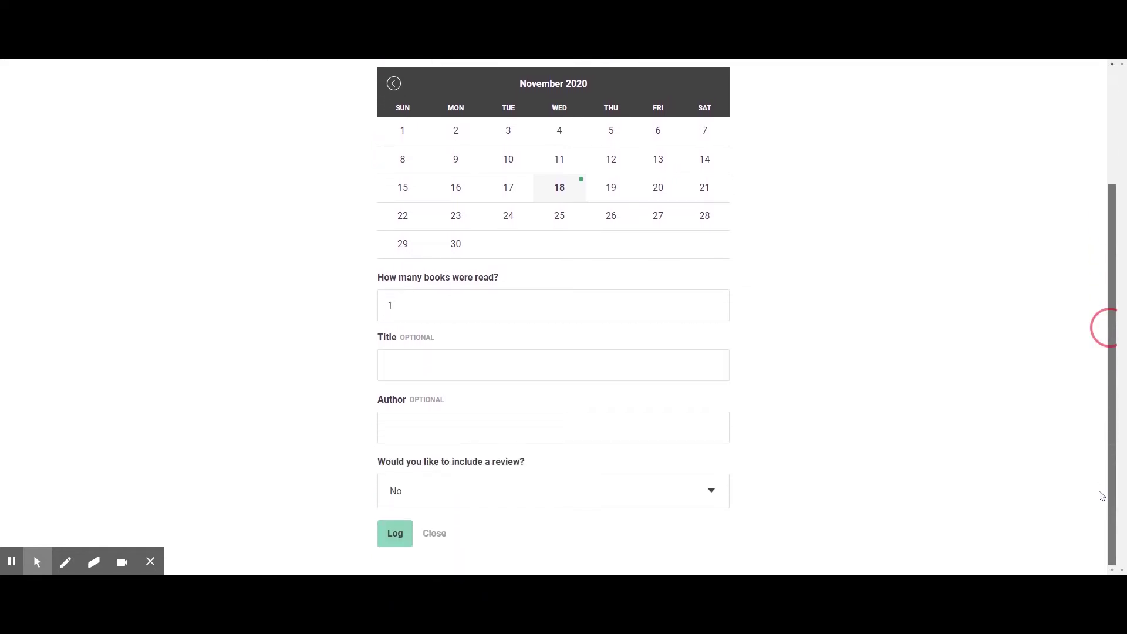
left_click(512, 501)
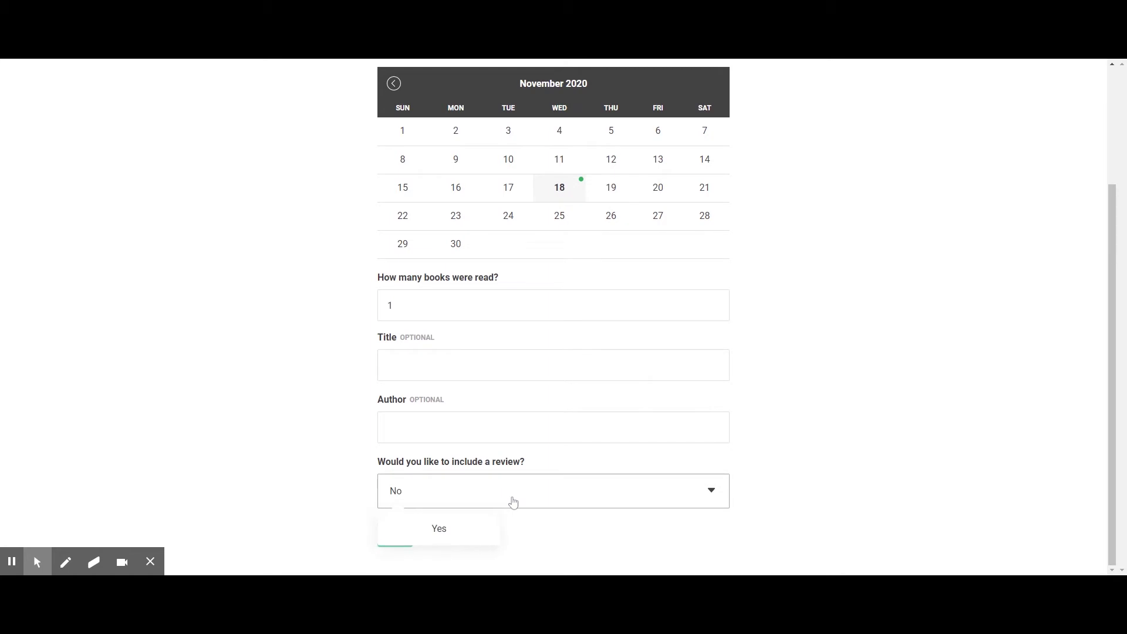
left_click(511, 496)
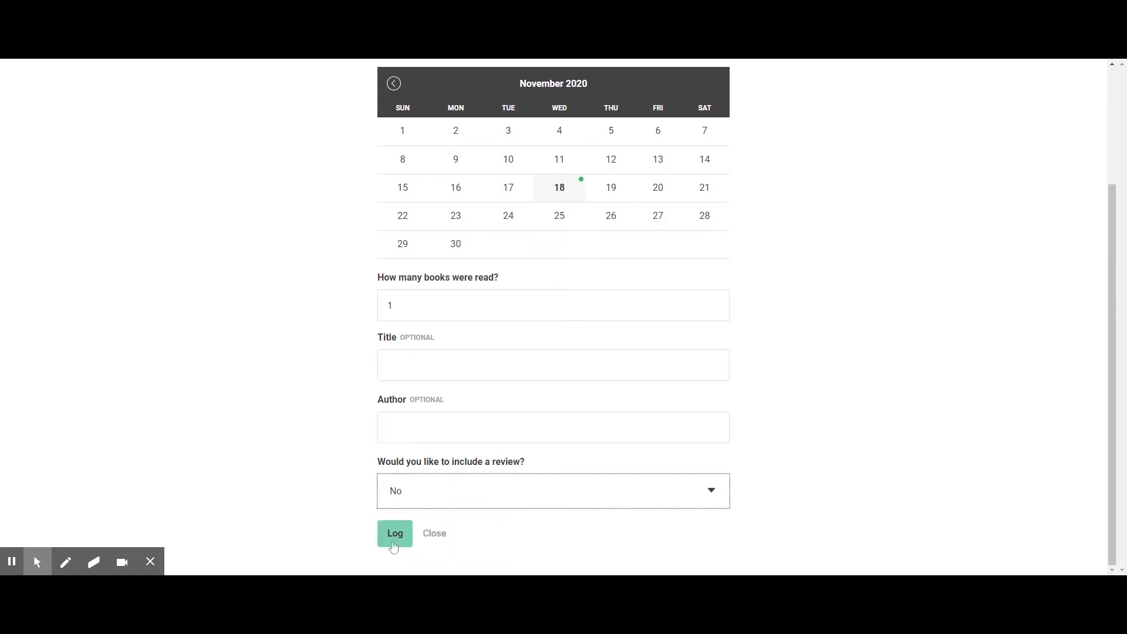
left_click(393, 546)
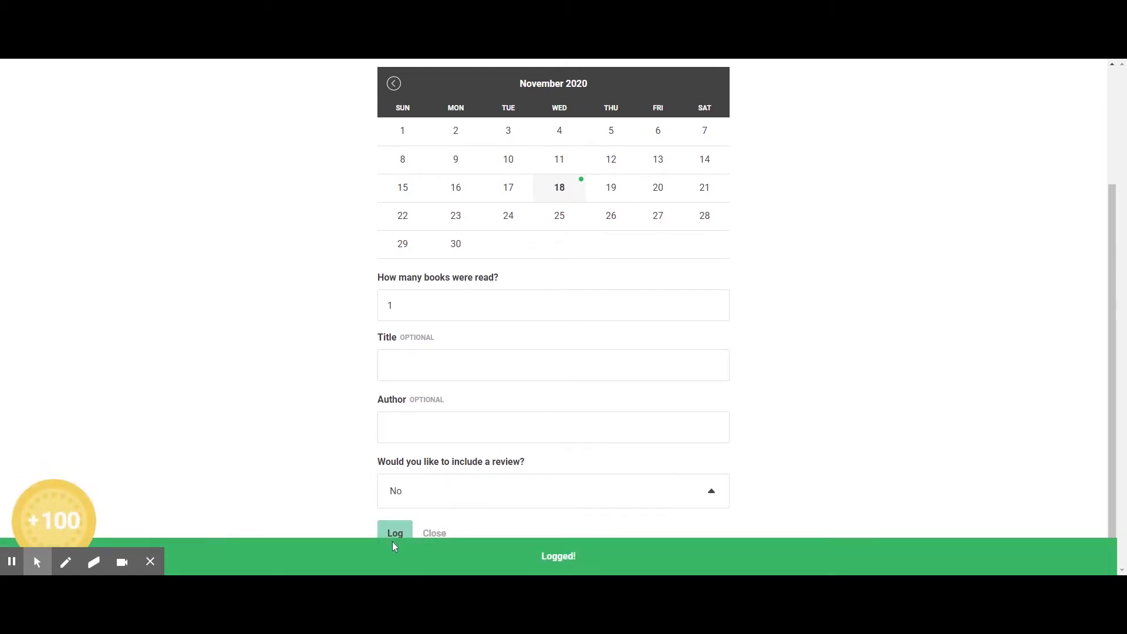
scroll(687, 282, "up", 3)
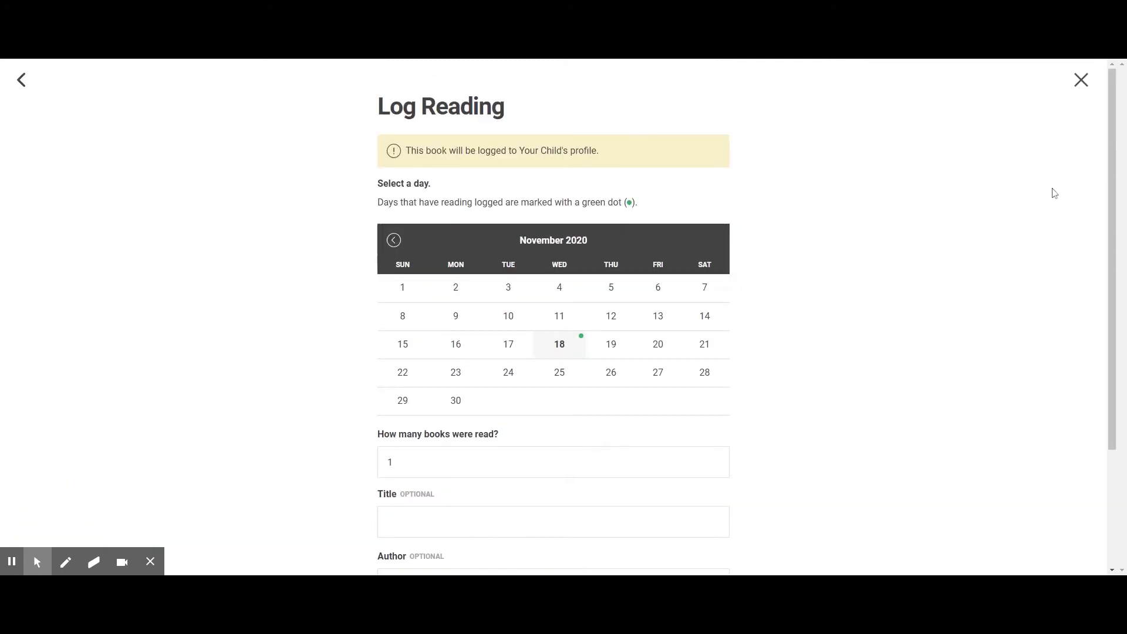
left_click(1082, 81)
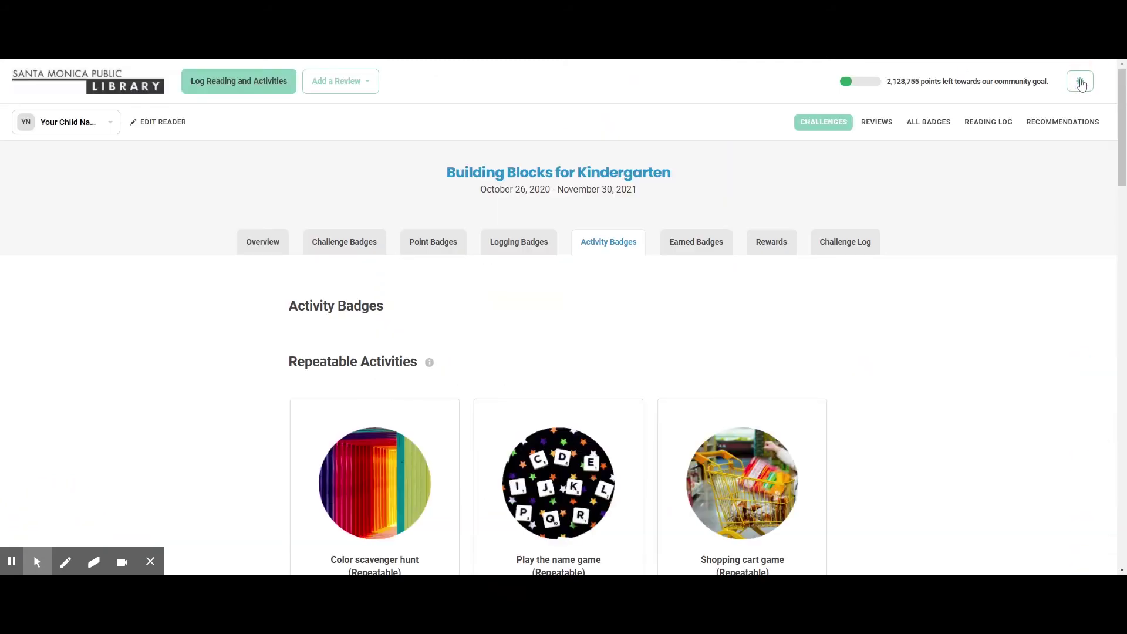
left_click(267, 246)
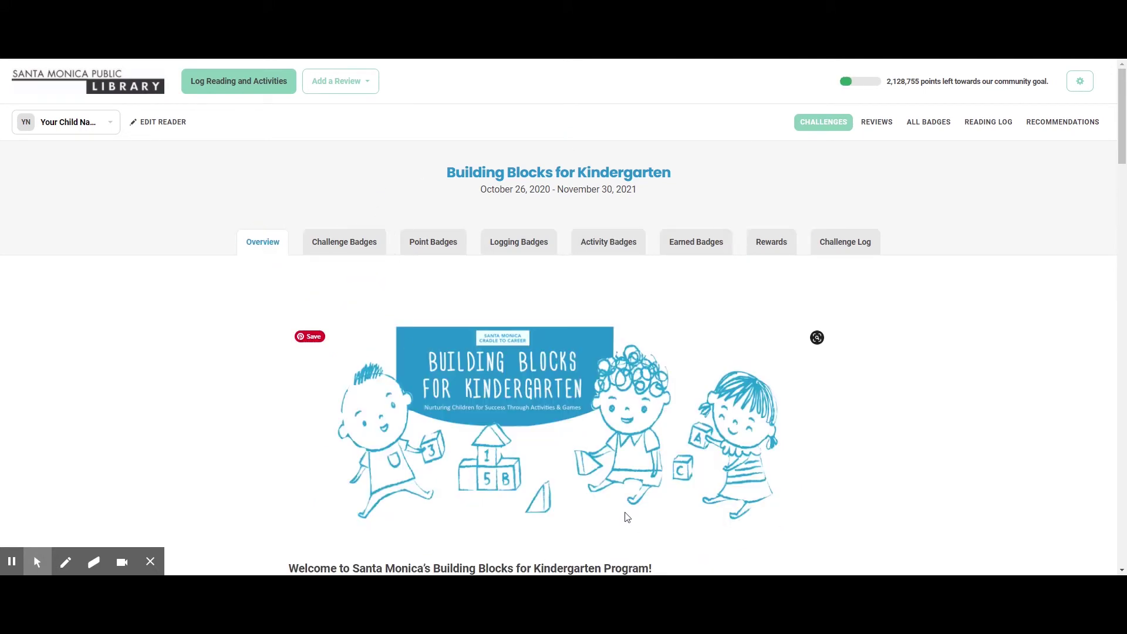
Log one completion of the Play the Name Game activity for showing the child the letters in their own name.
left_click(245, 84)
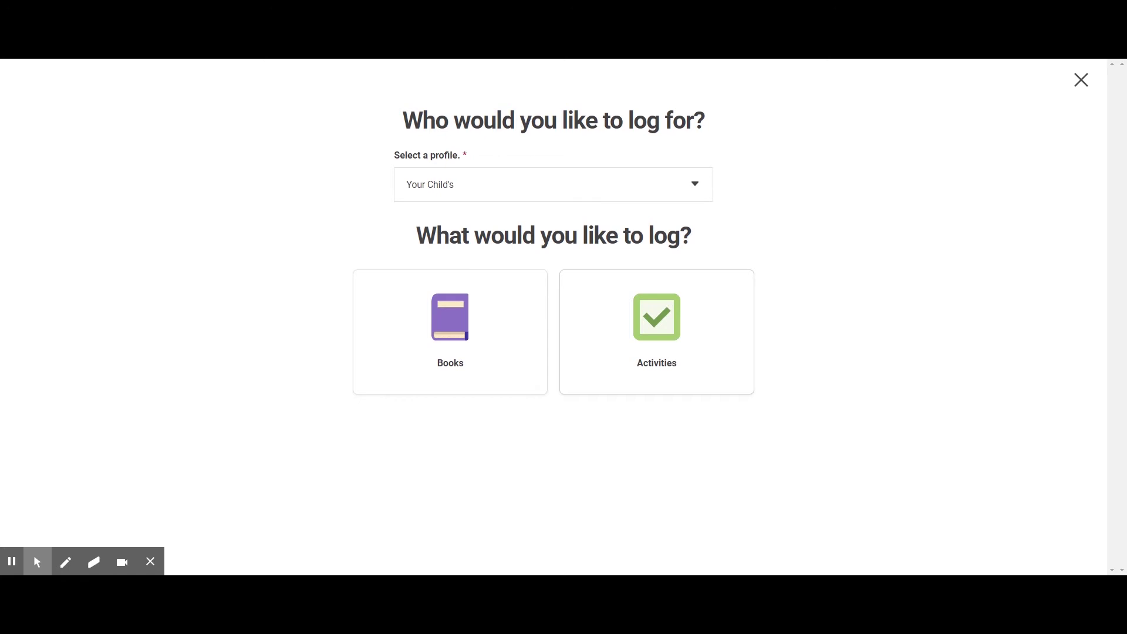
left_click(691, 350)
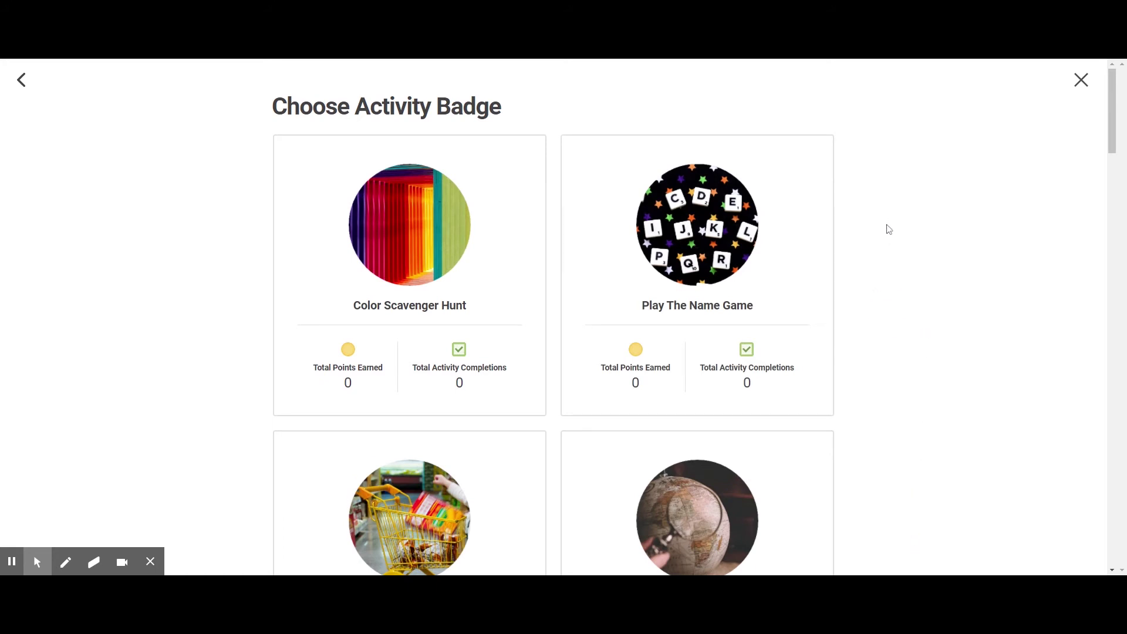
scroll(887, 278, "down", 2)
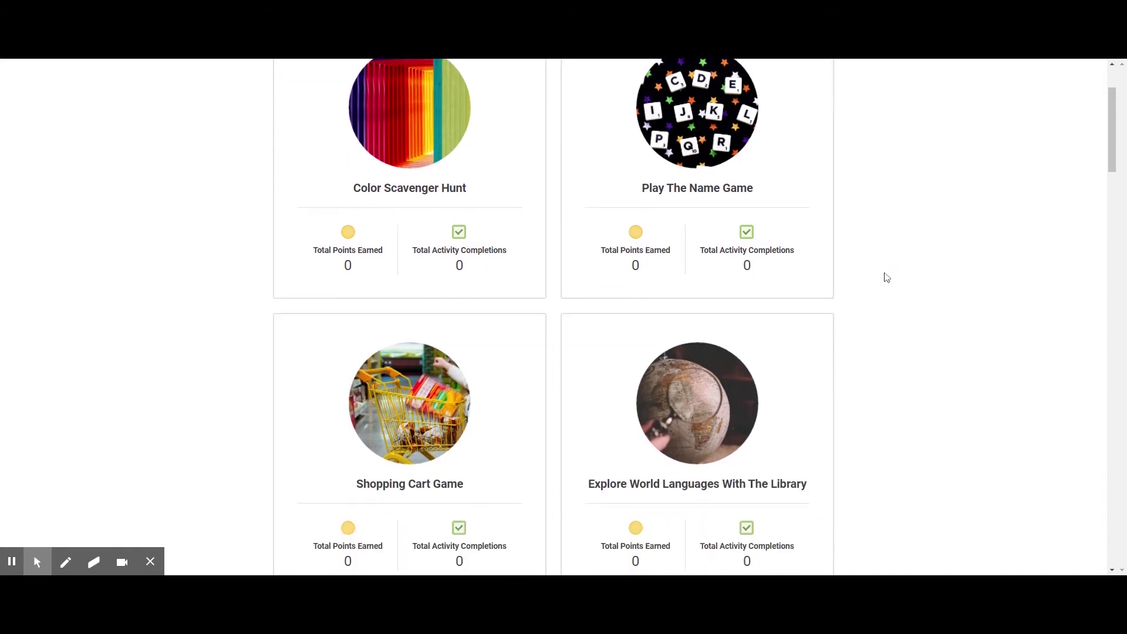
scroll(886, 276, "up", 2)
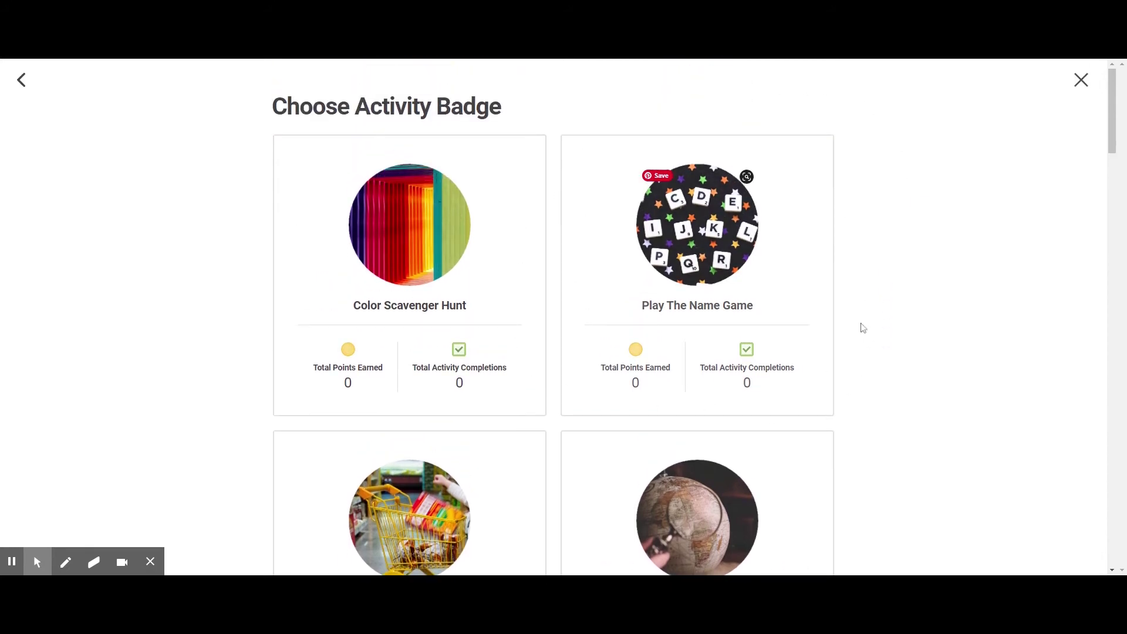
left_click(709, 251)
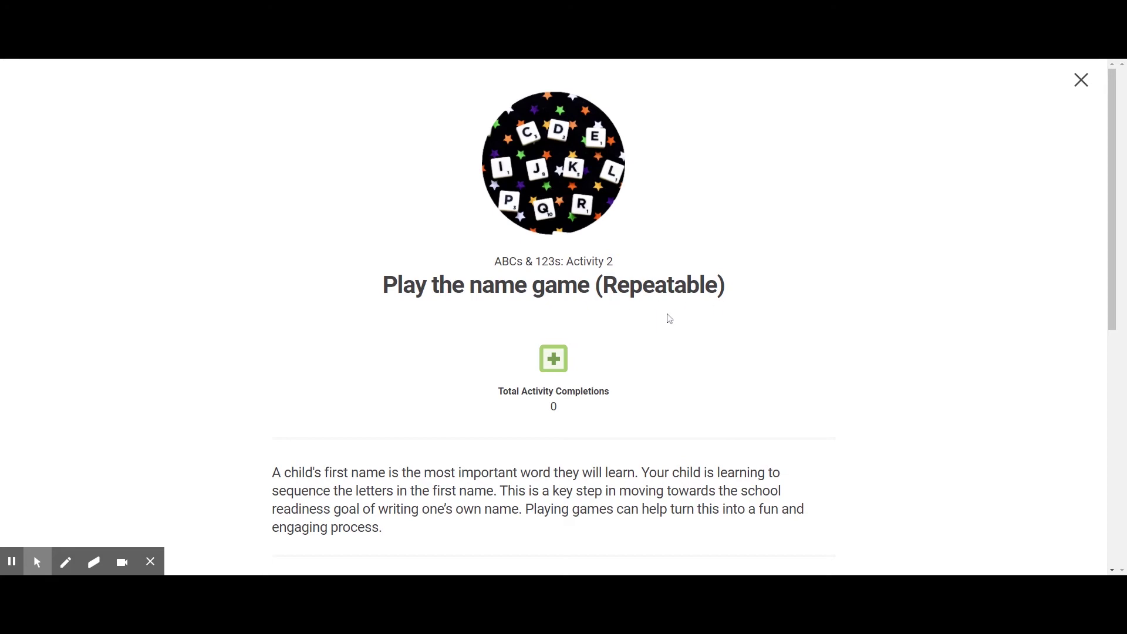
scroll(670, 318, "down", 3)
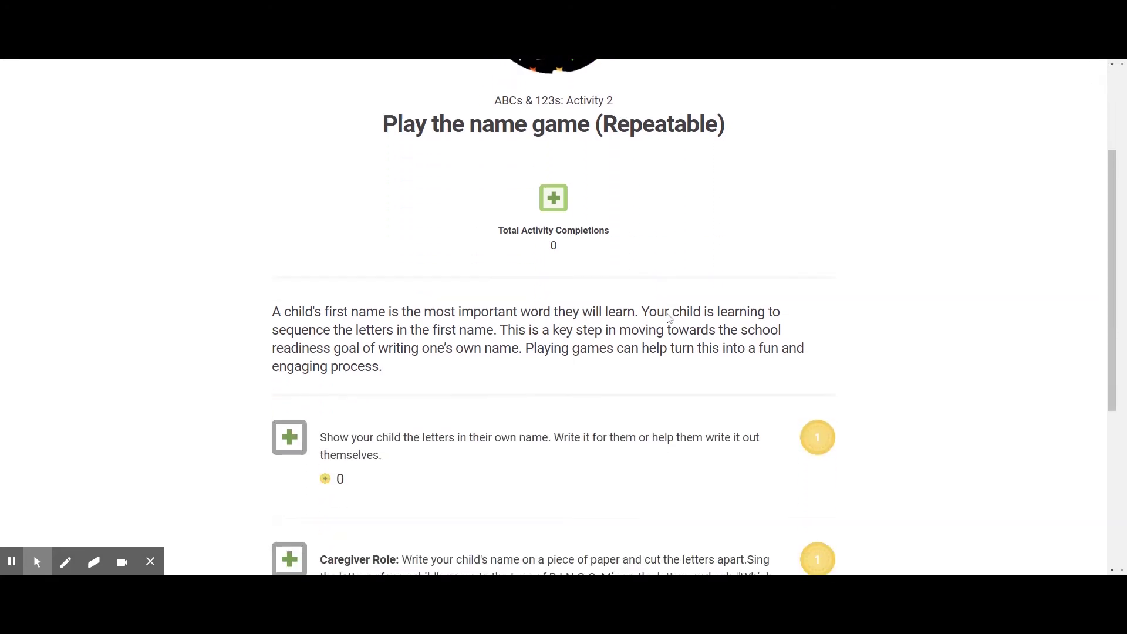
scroll(670, 319, "down", 2)
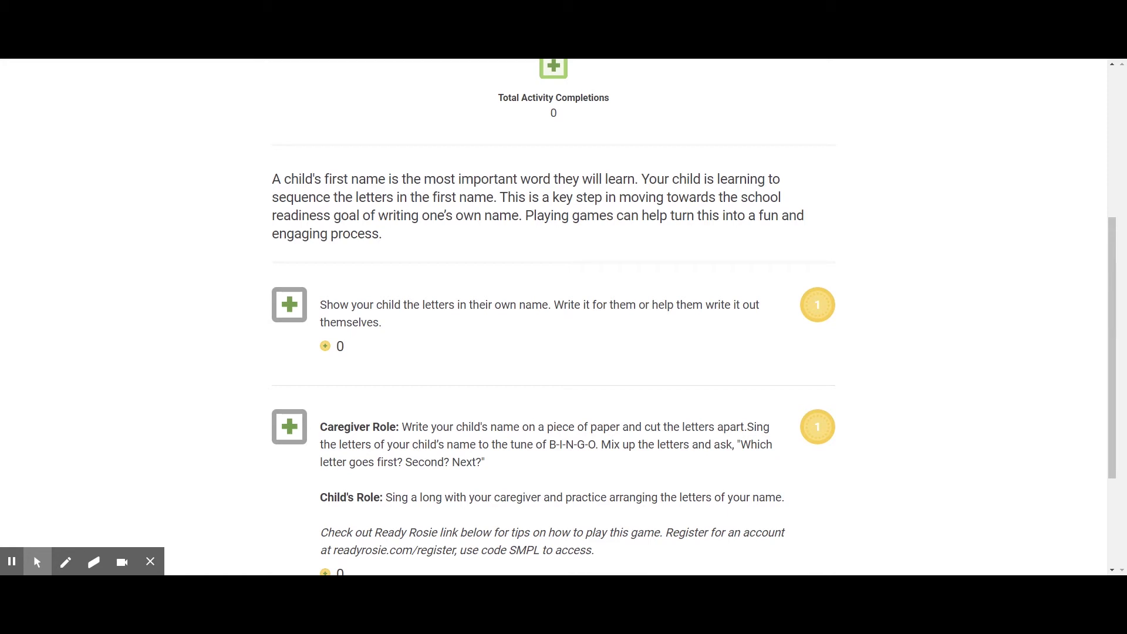
left_click(296, 317)
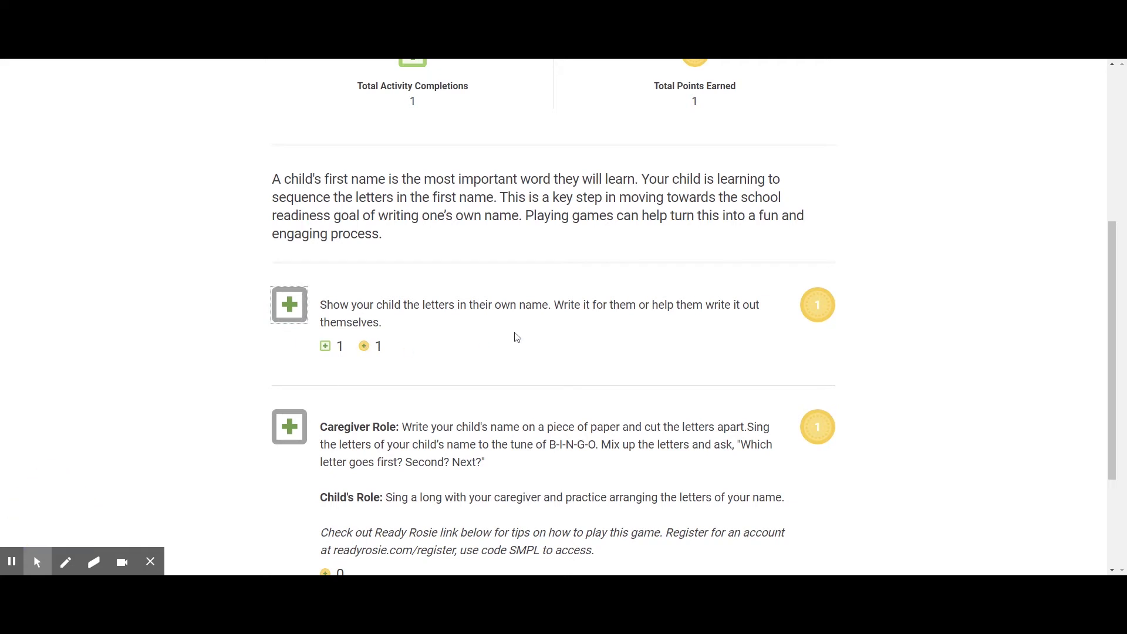
Read the remaining Play the Name Game activities and the Ready Rosie registration instructions, and close the activity badge.
scroll(517, 335, "down", 1)
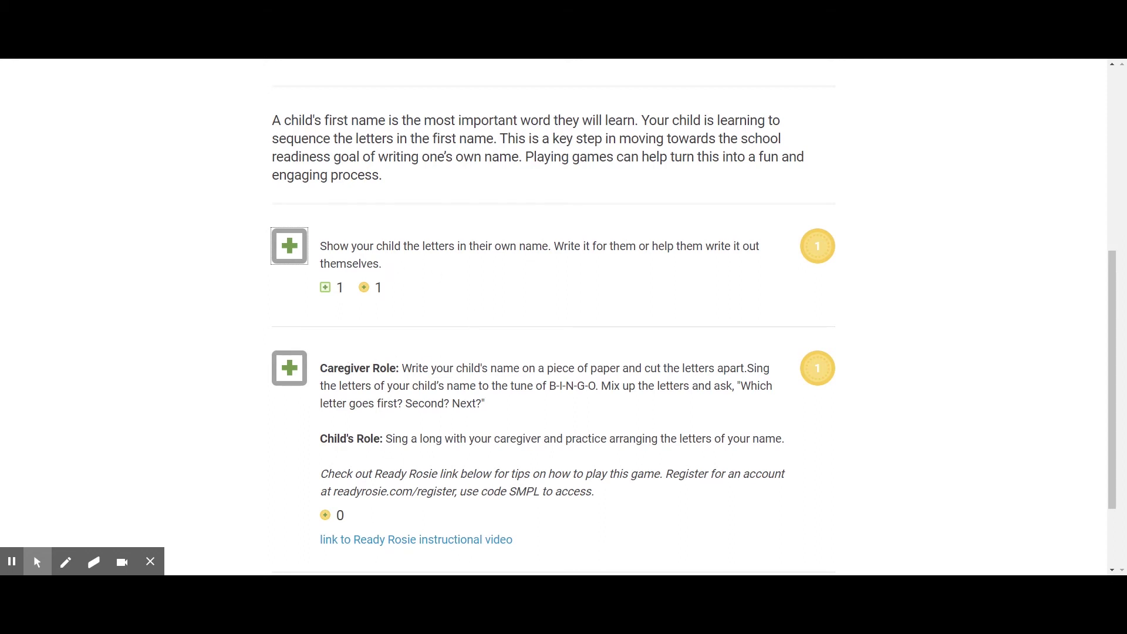
scroll(553, 317, "down", 1)
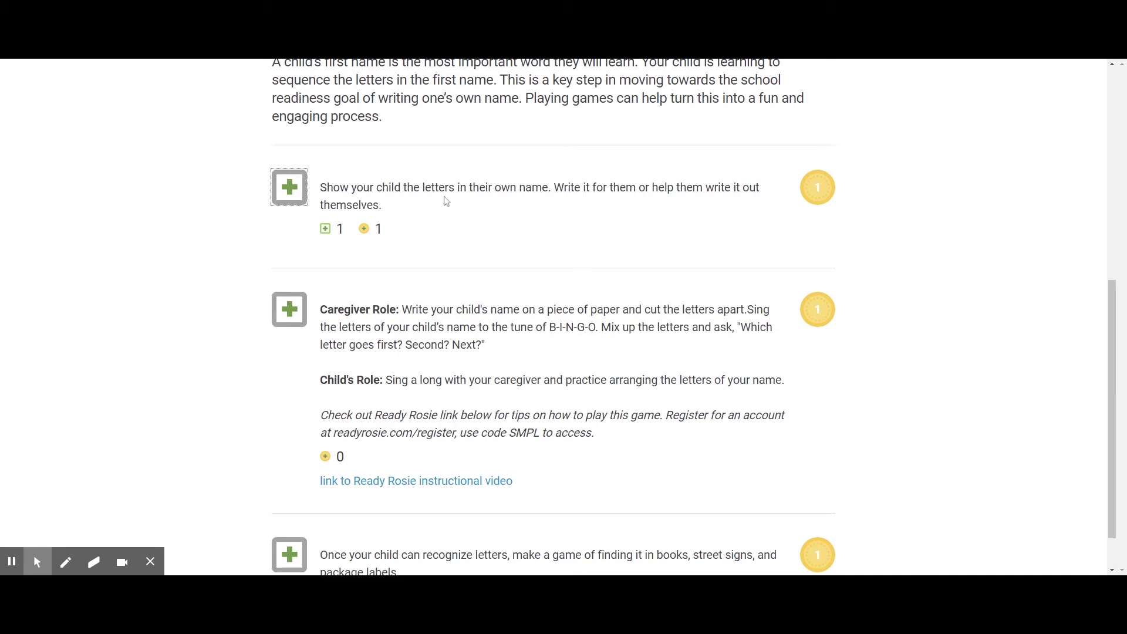
scroll(700, 466, "down", 1)
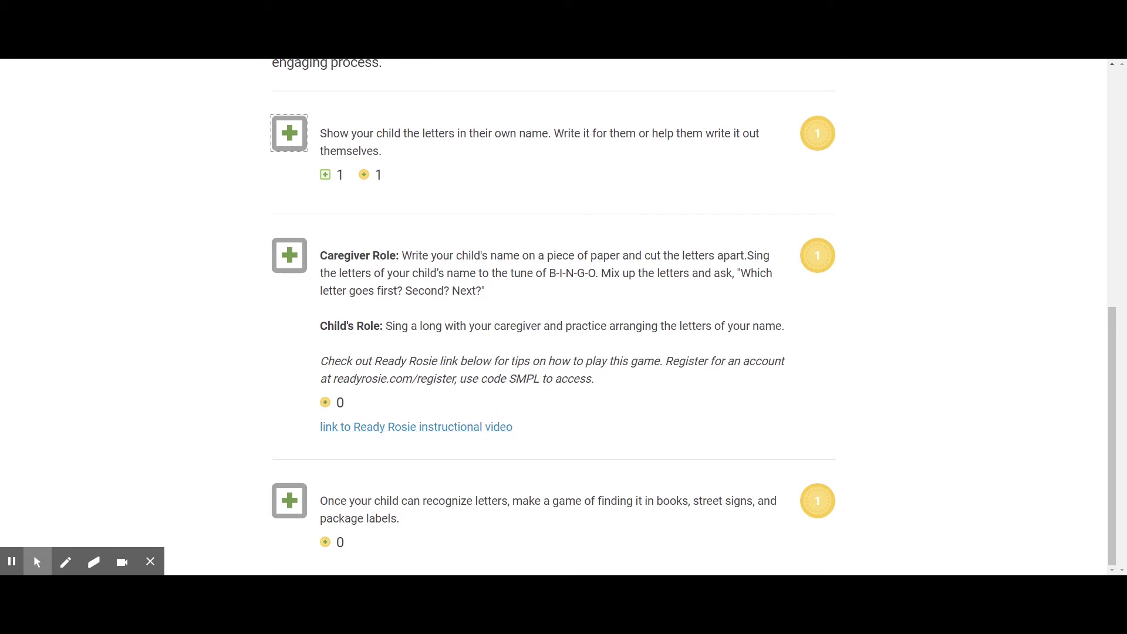
left_click_drag(336, 379, 590, 397)
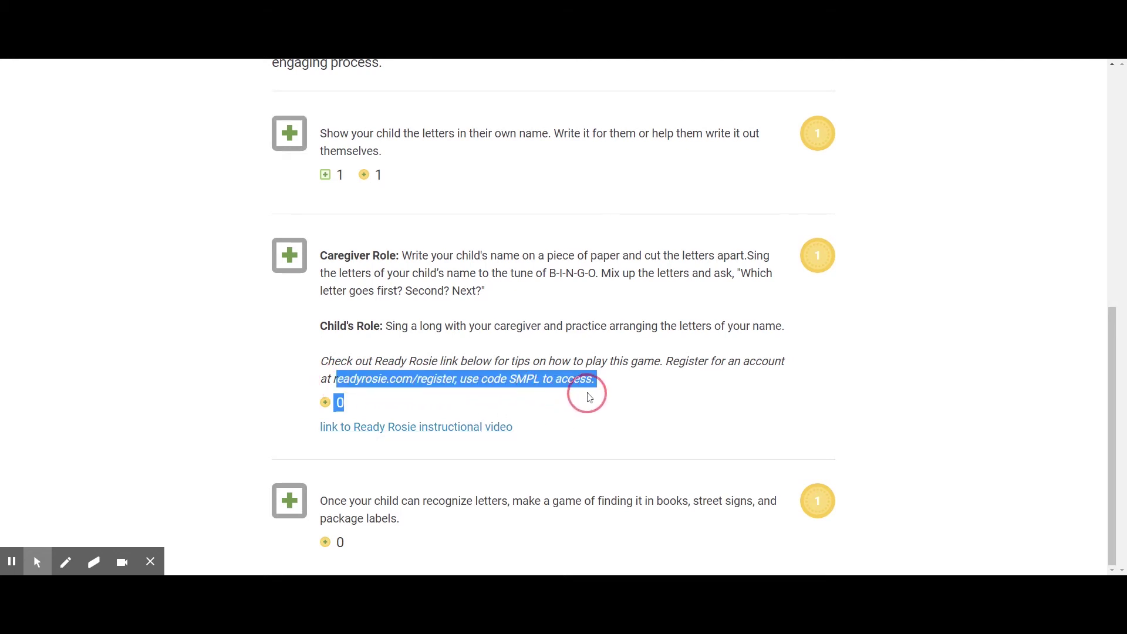
left_click(499, 396)
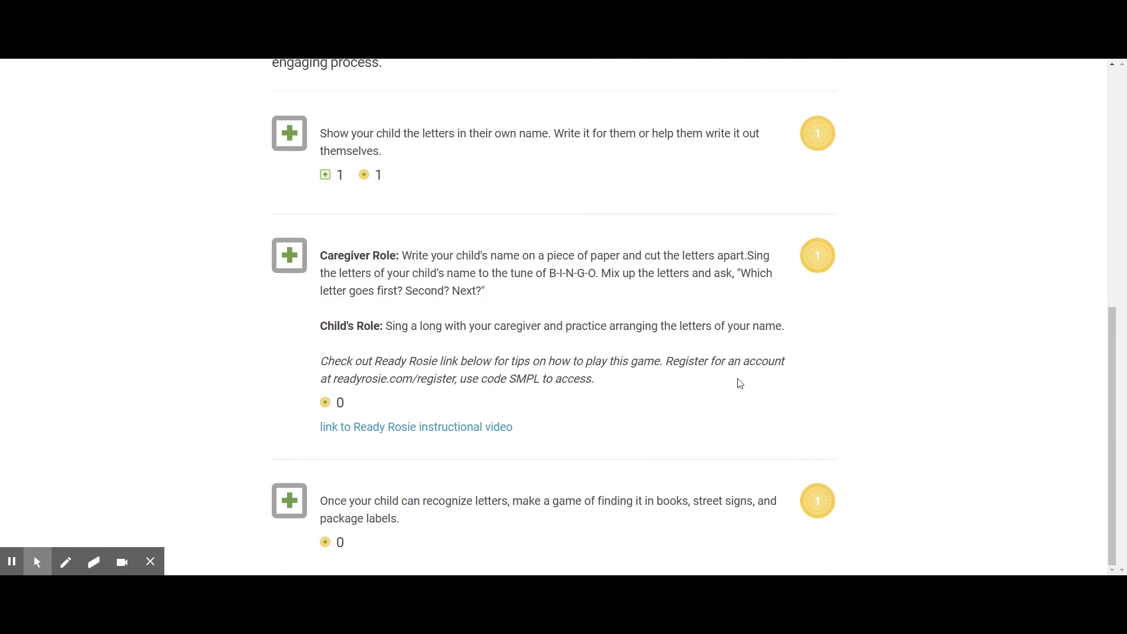
scroll(492, 445, "up", 8)
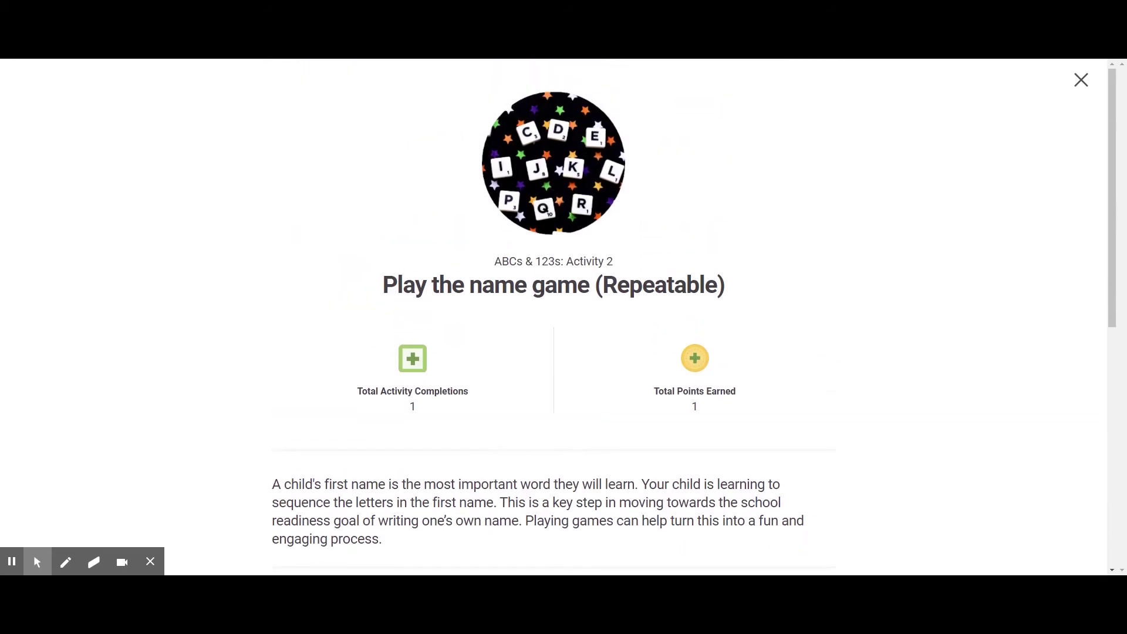
left_click(1082, 80)
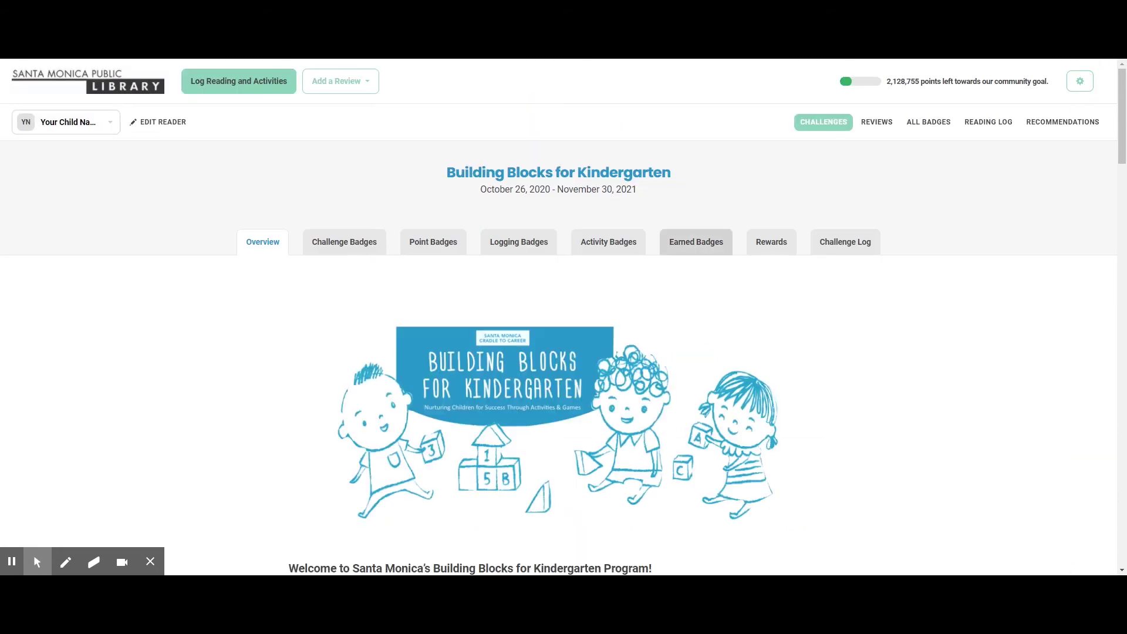
Look through the child's earned badges for the Building Blocks for Kindergarten challenge.
left_click(712, 252)
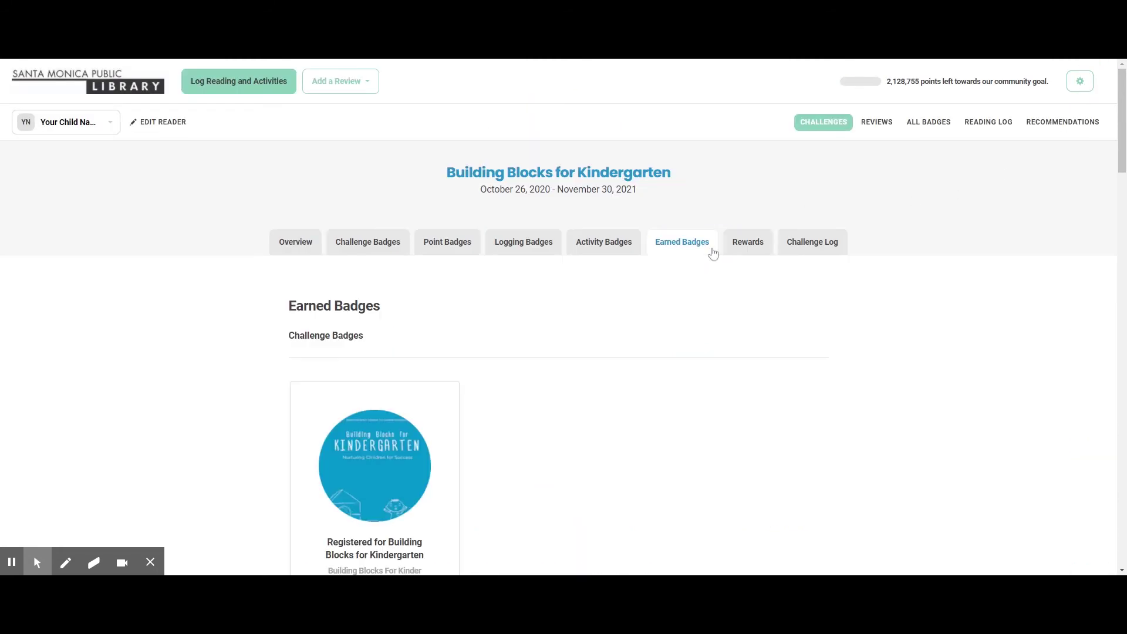
scroll(735, 347, "down", 12)
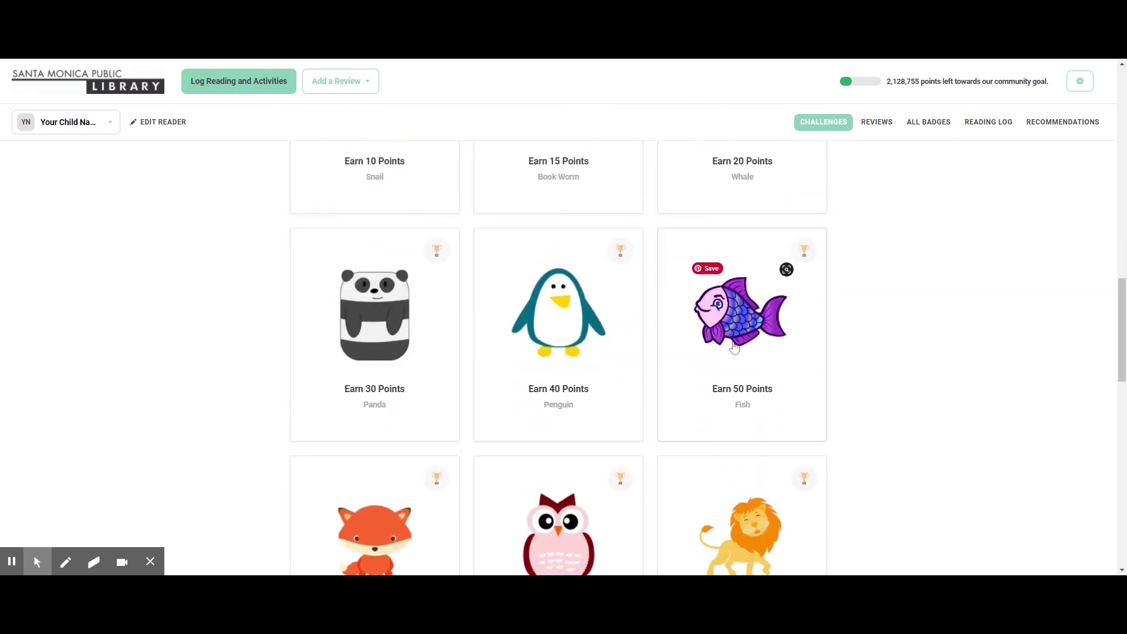
scroll(735, 346, "up", 12)
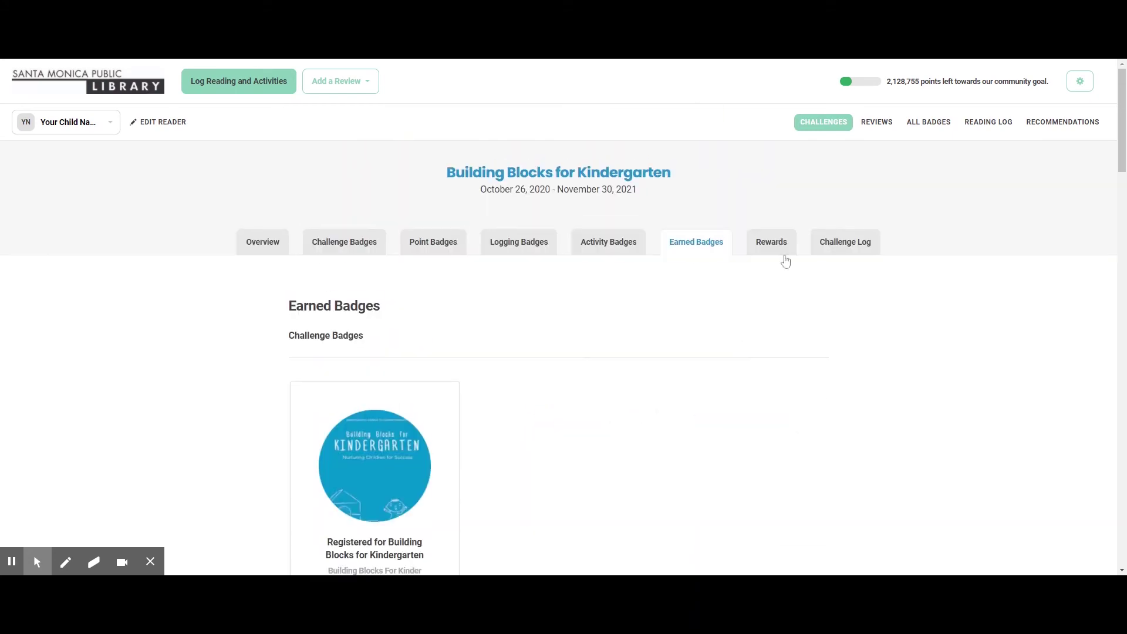
View the challenge's prize drawing rewards and the child's log of completed books.
left_click(780, 250)
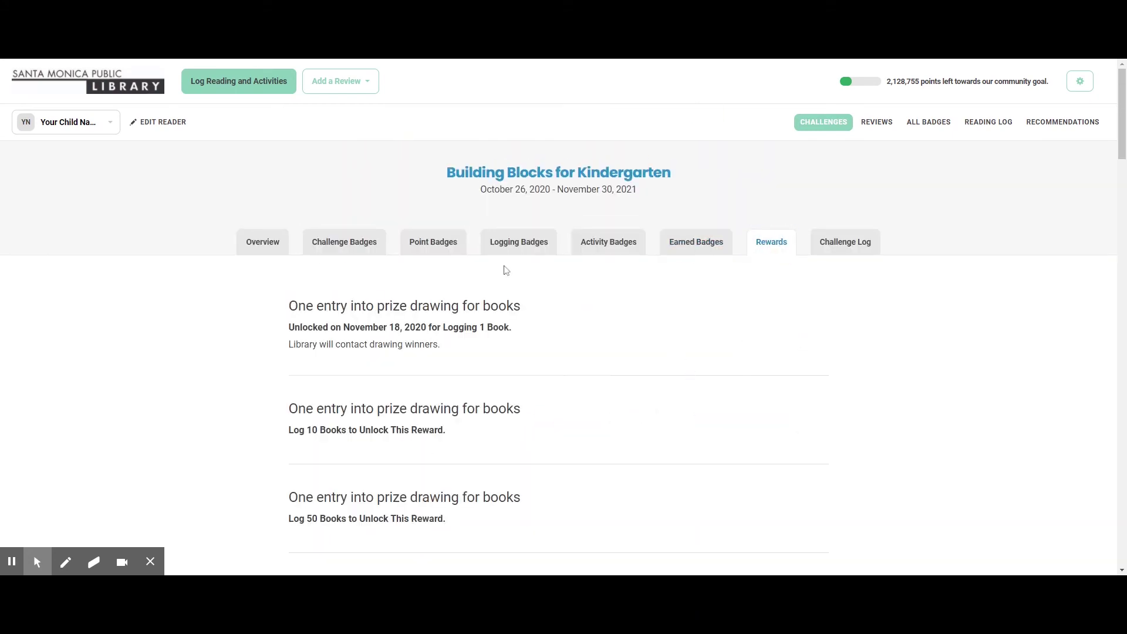
left_click(848, 240)
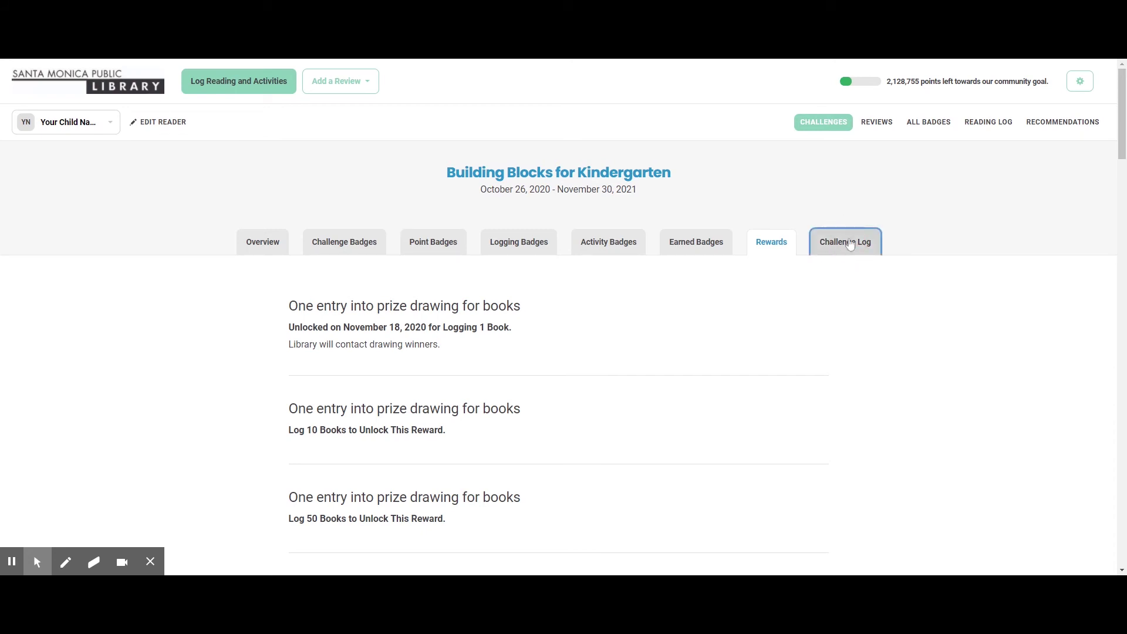
scroll(505, 344, "down", 2)
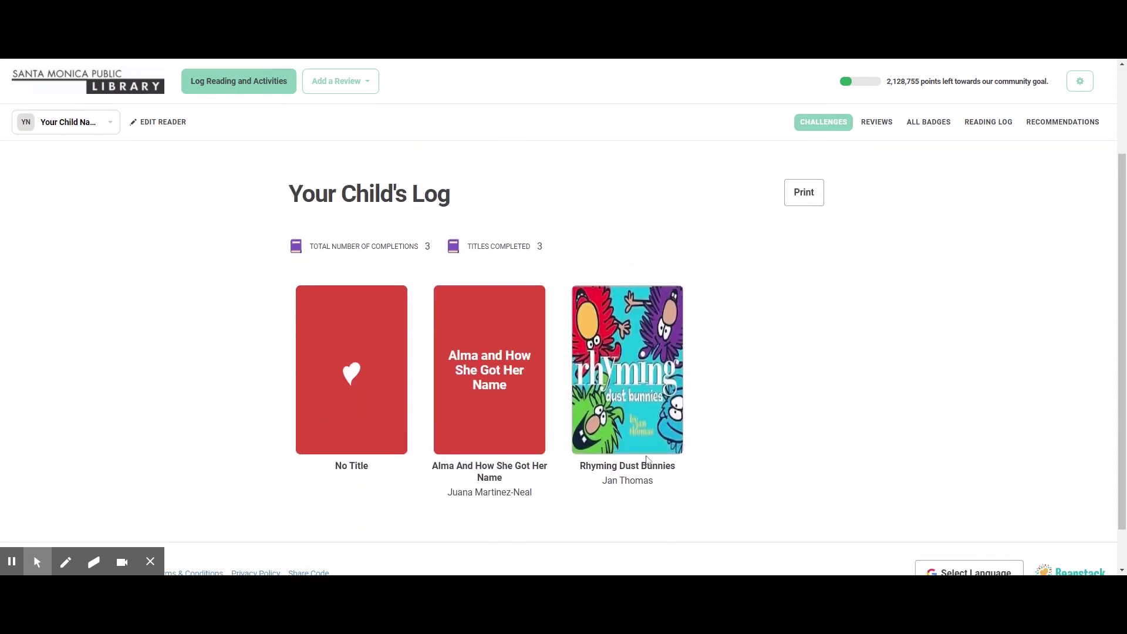
scroll(852, 309, "up", 2)
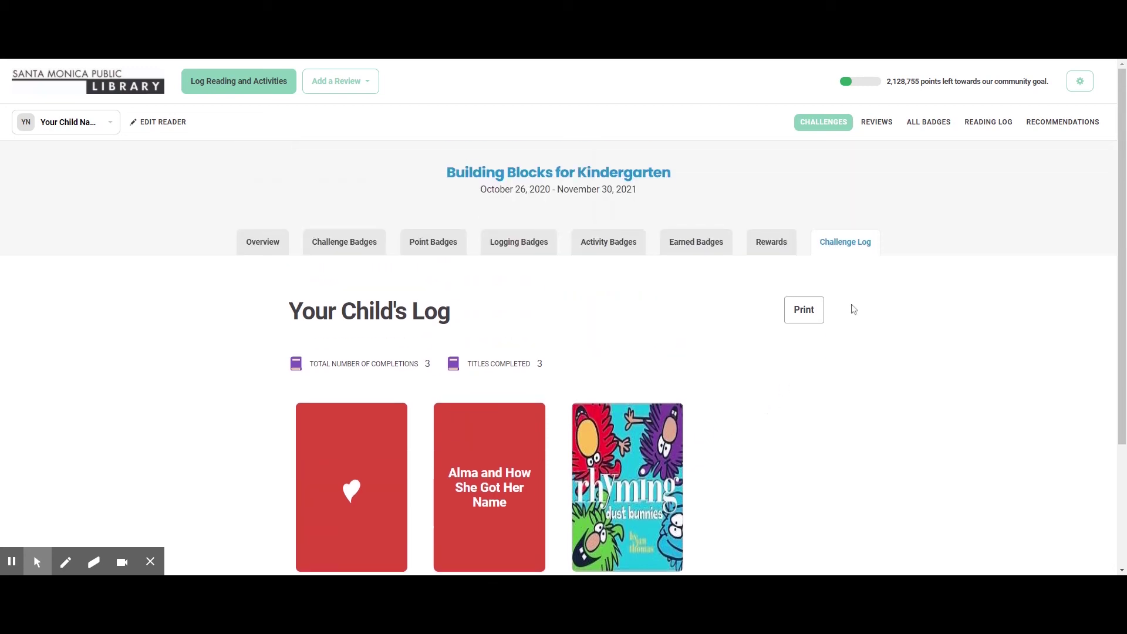
View the child's written reviews and picture reviews.
left_click(877, 123)
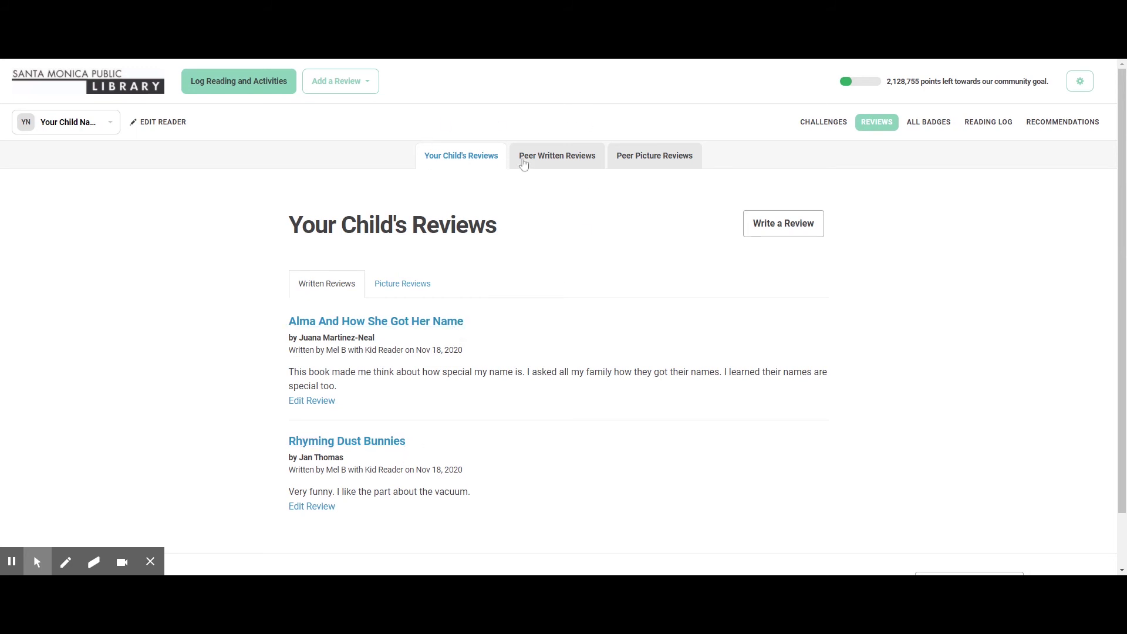
left_click(415, 288)
scroll(572, 313, "down", 1)
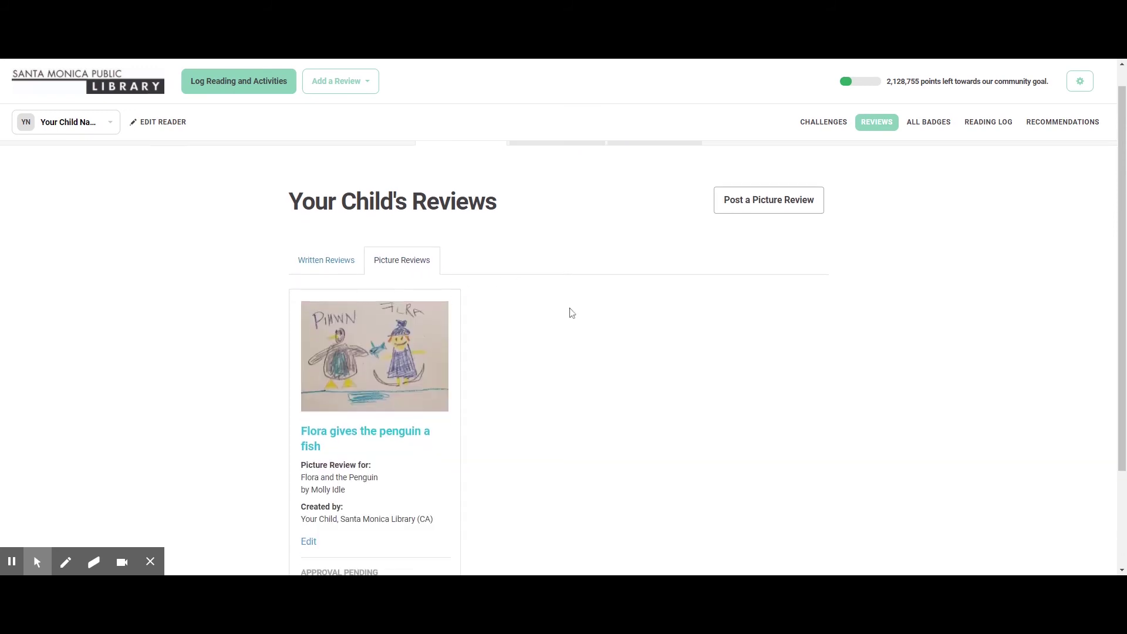
Examine the child's picture review of Flora and the Penguin, and open the peer written reviews.
scroll(573, 313, "down", 2)
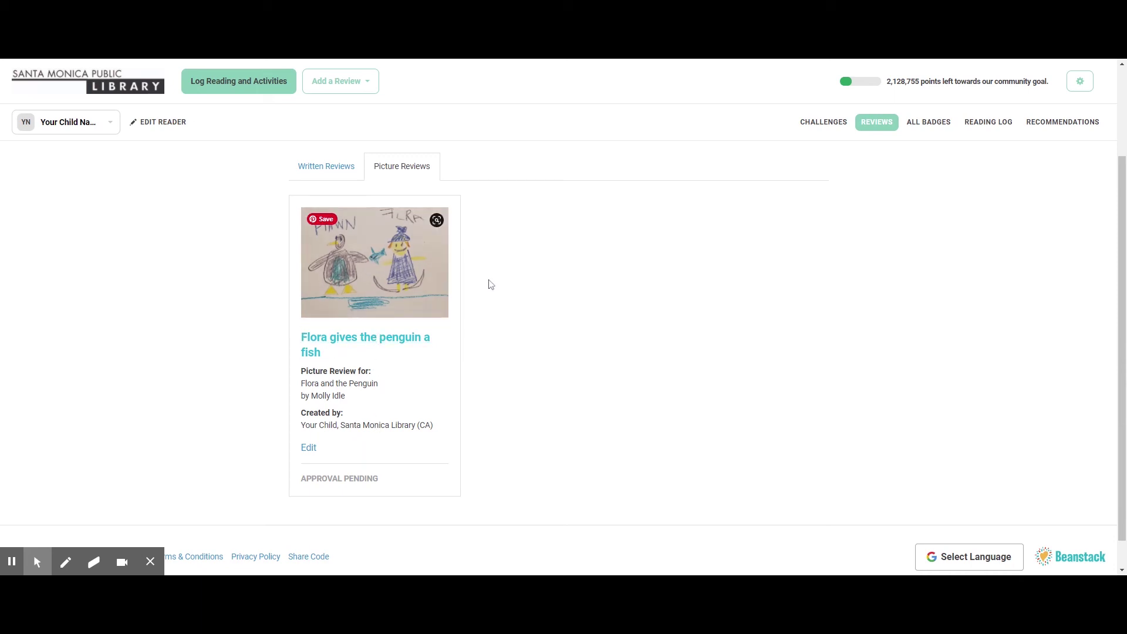
scroll(488, 282, "up", 2)
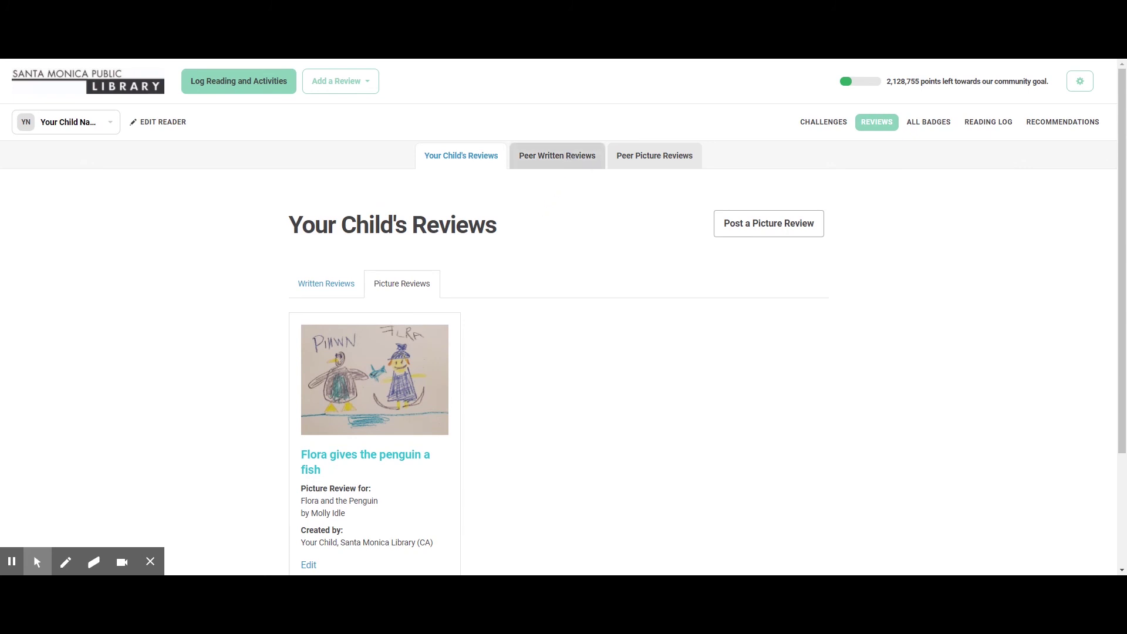
left_click(585, 168)
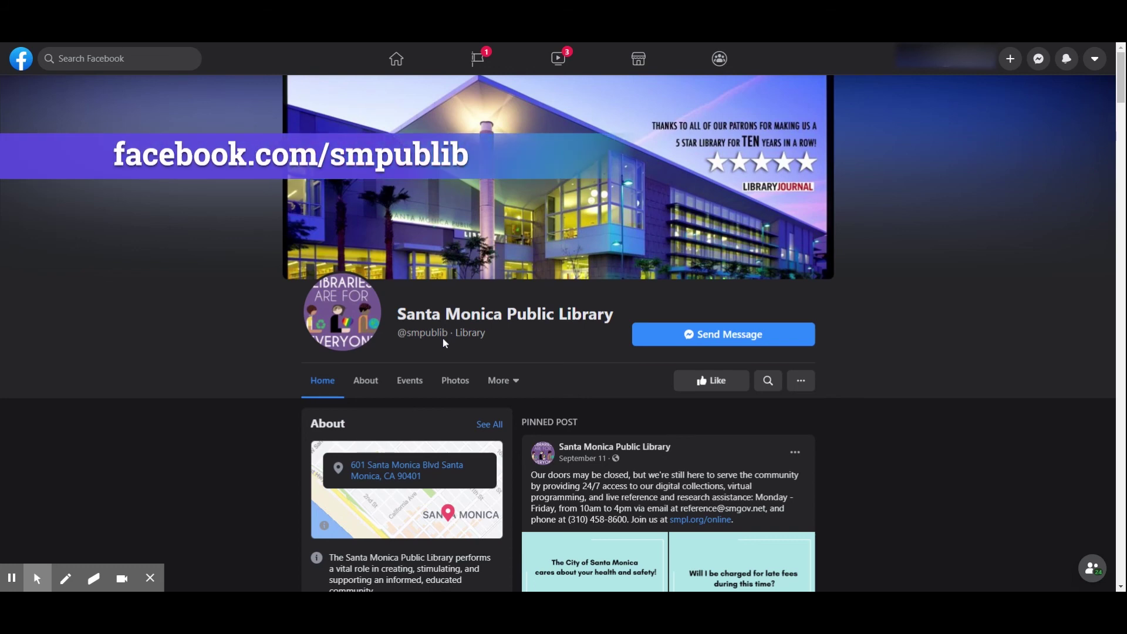
Switch to YouTube and browse the Santa Monica Public Library channel's uploads and Youth & Family Programs videos.
mouse_move(442, 338)
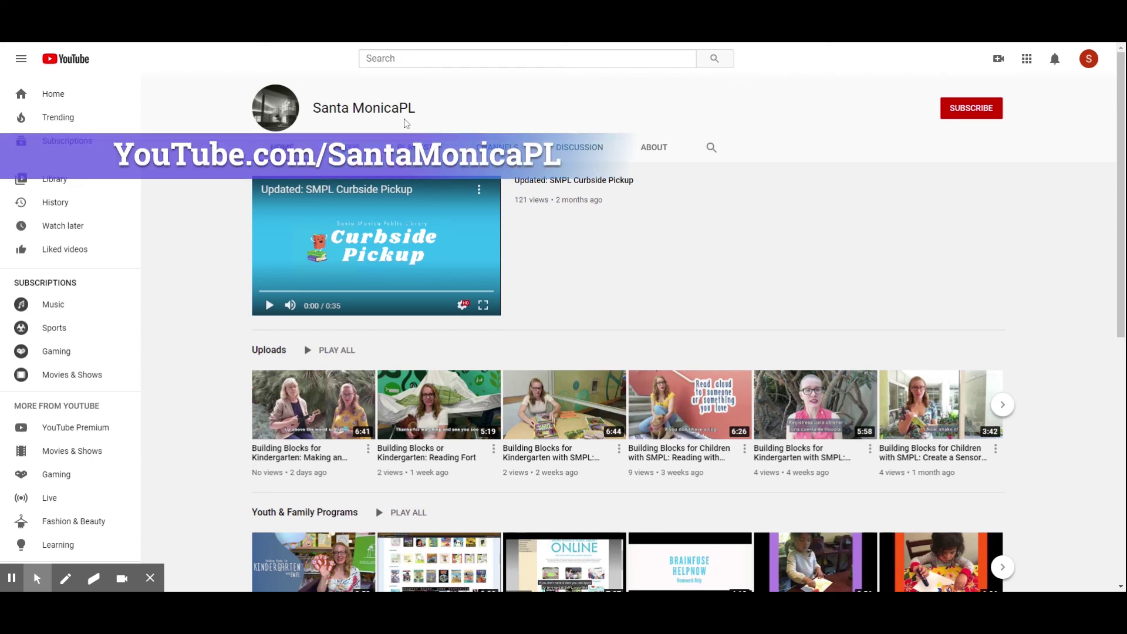
scroll(756, 252, "down", 1)
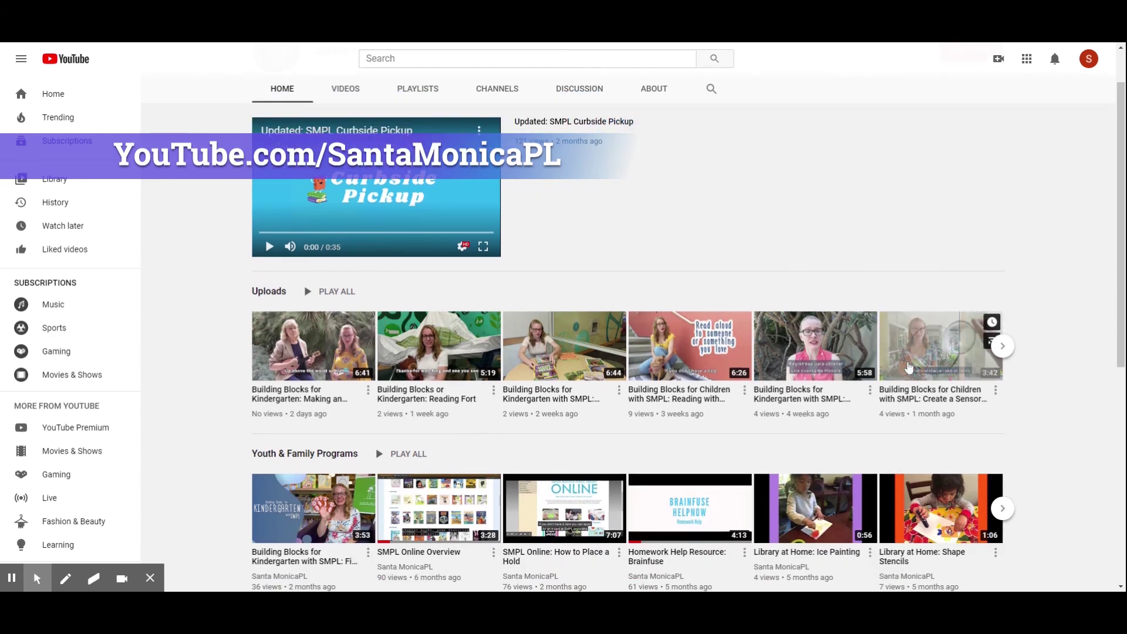
scroll(737, 295, "down", 2)
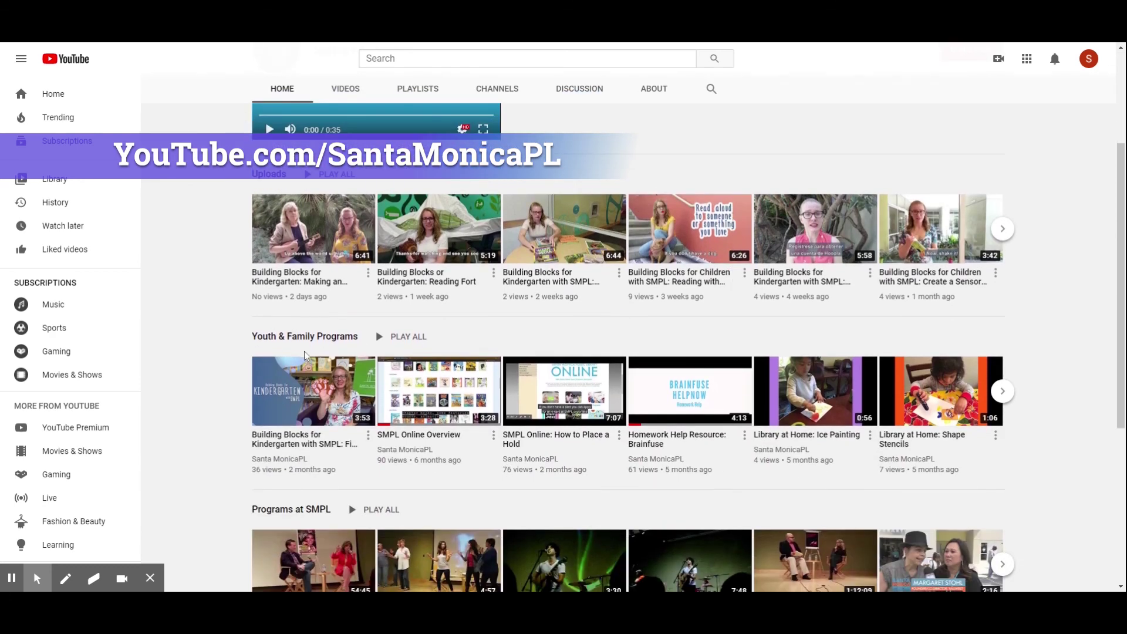
left_click(246, 346)
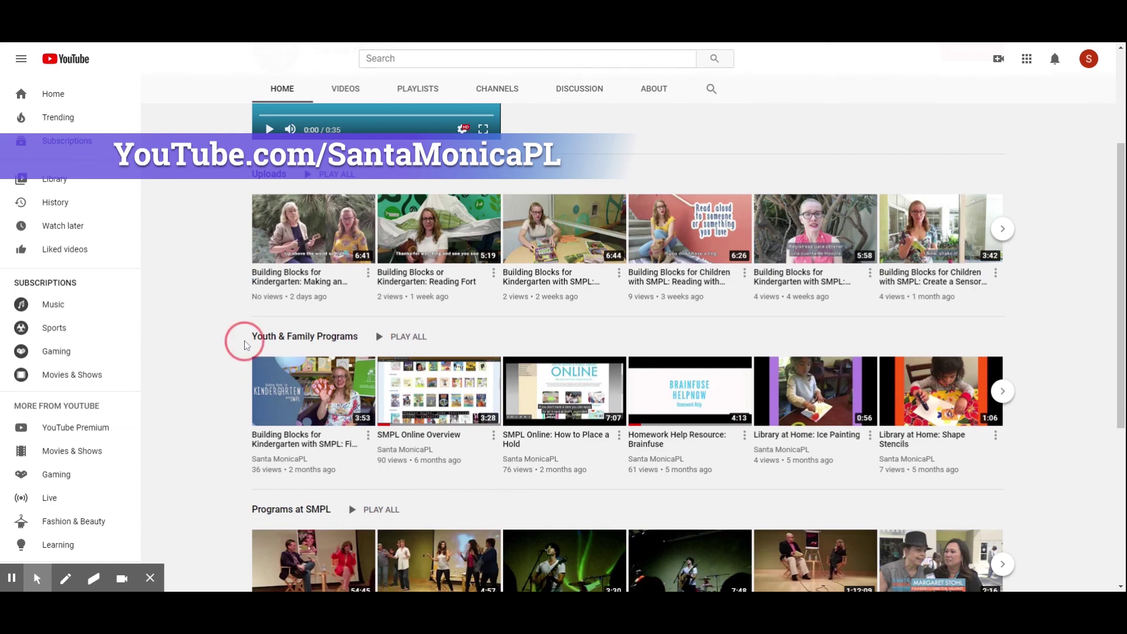